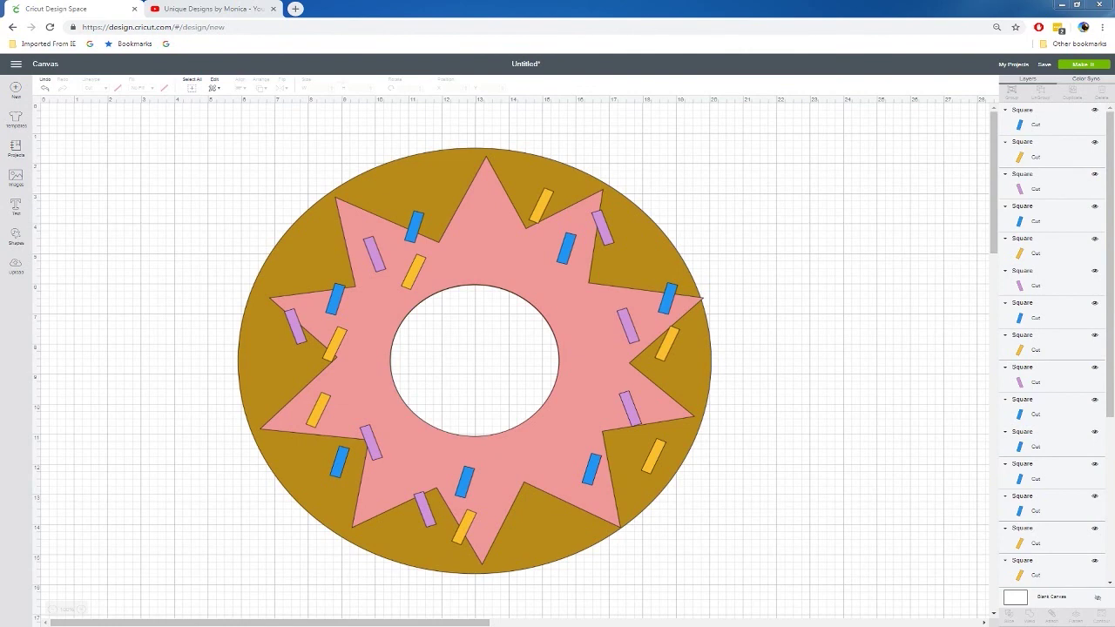
Step: Drag a marquee around the finished donut so every sprinkle and layer is selected
drag(150, 127, 819, 610)
Step: Delete the old donut design and place a new dark circle, moved down and right
key(Delete)
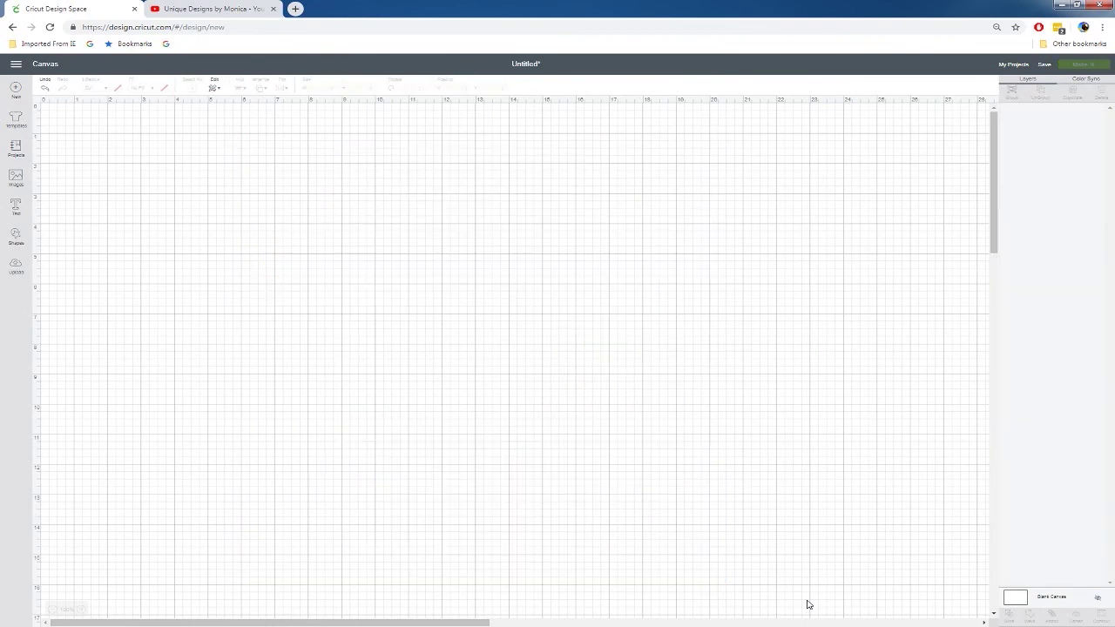
click(17, 242)
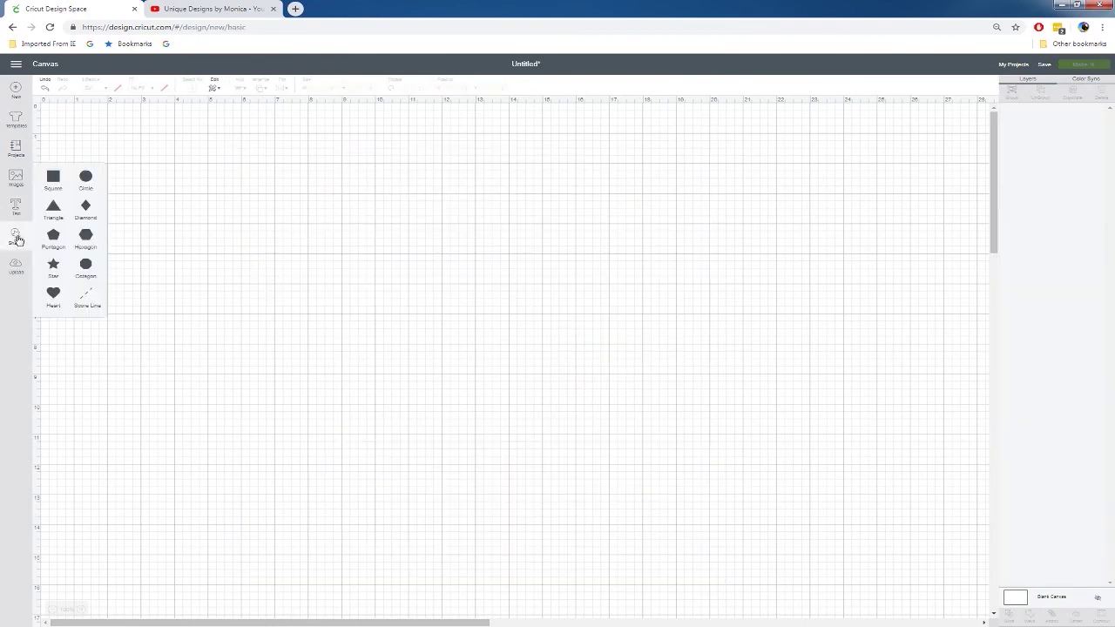
click(85, 177)
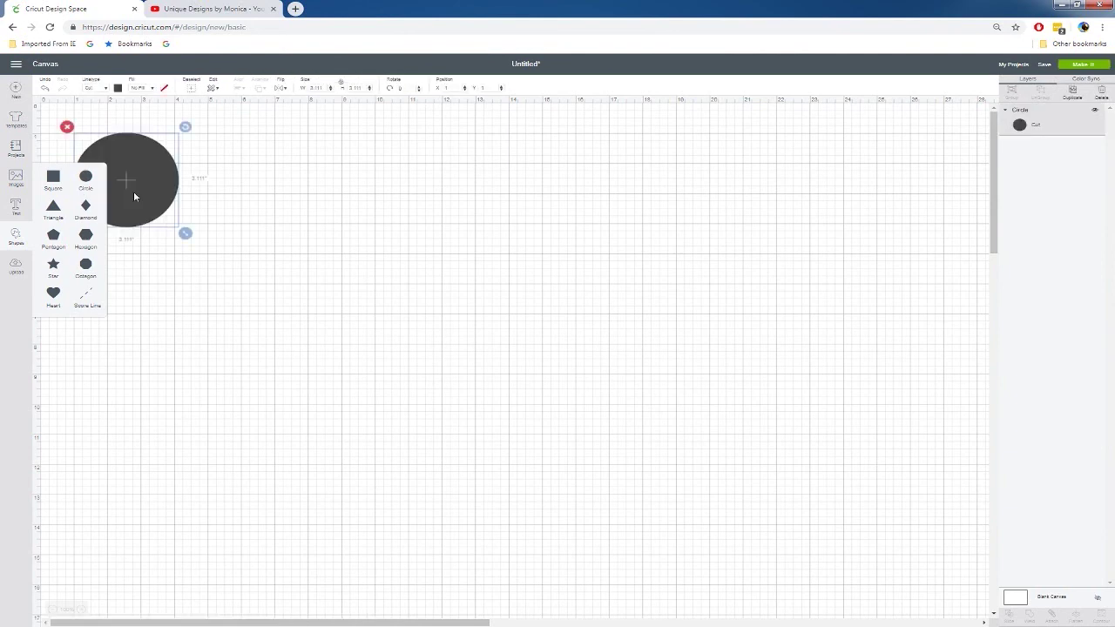
drag(156, 196, 237, 209)
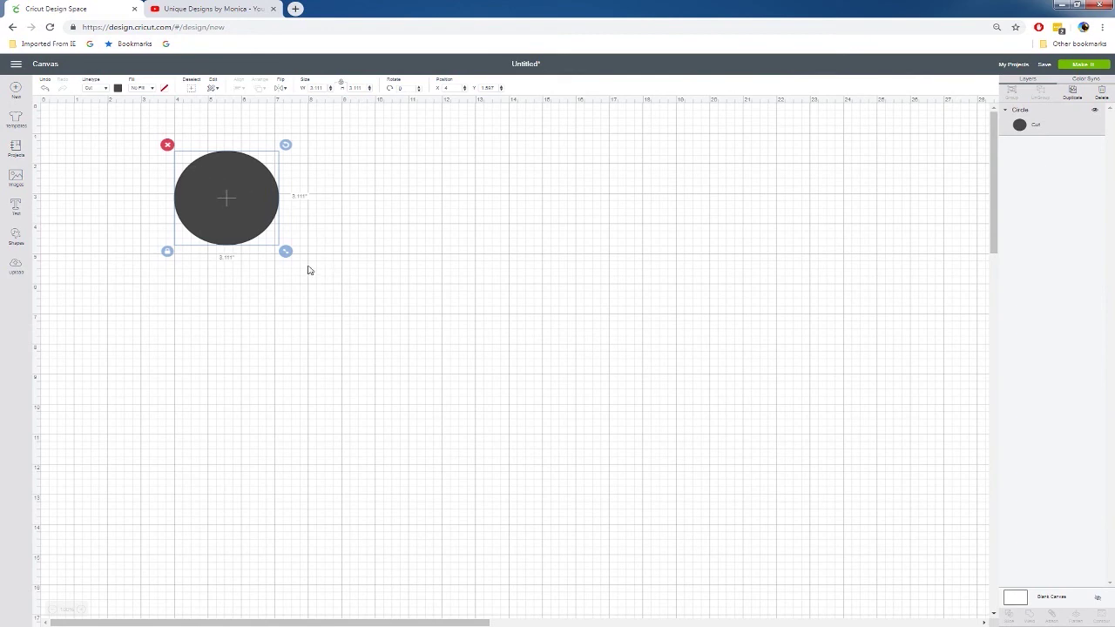
Step: Enlarge the circle to about 6.9 inches and recolour it a light caramel brown
drag(286, 252, 465, 425)
drag(403, 312, 479, 324)
click(119, 88)
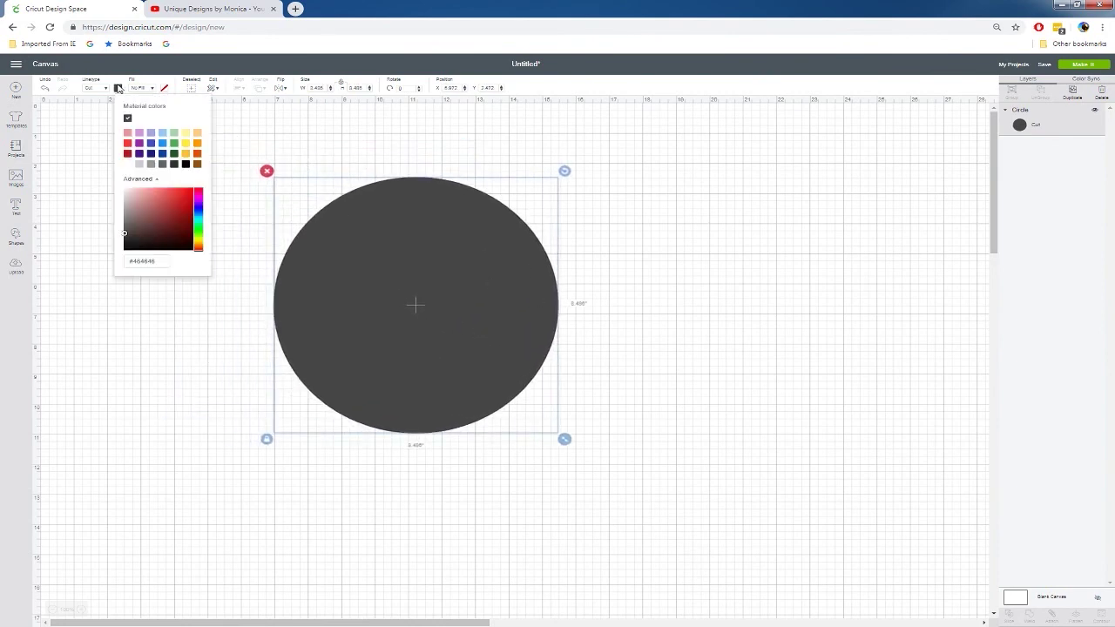
click(198, 165)
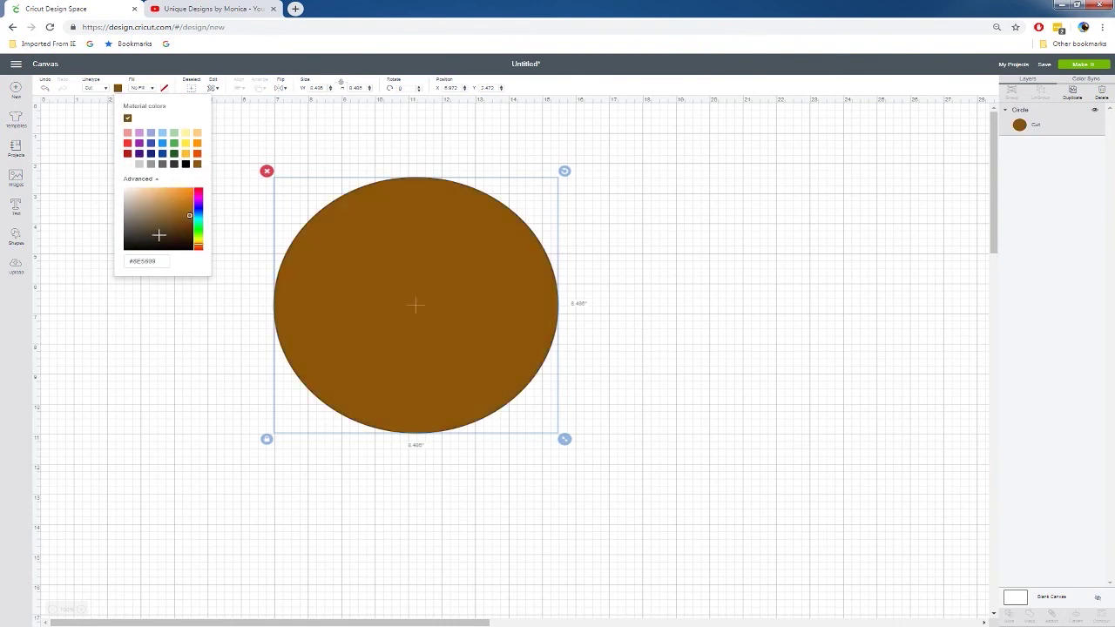
drag(189, 216, 187, 208)
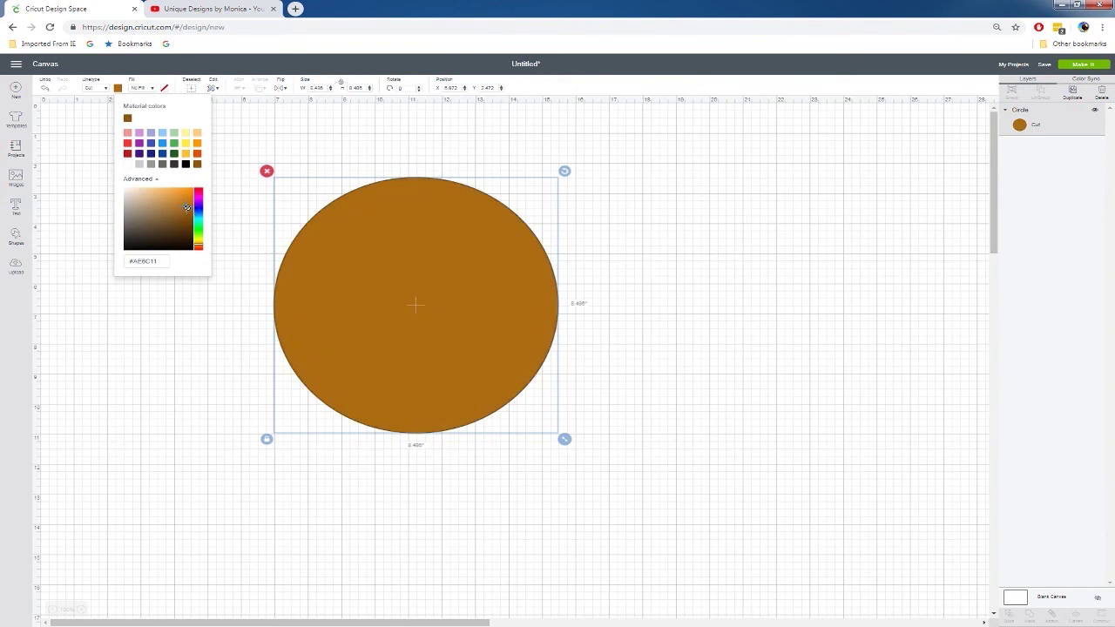
drag(187, 208, 165, 213)
Step: Duplicate the brown circle and shrink the copy to form the donut hole
click(679, 280)
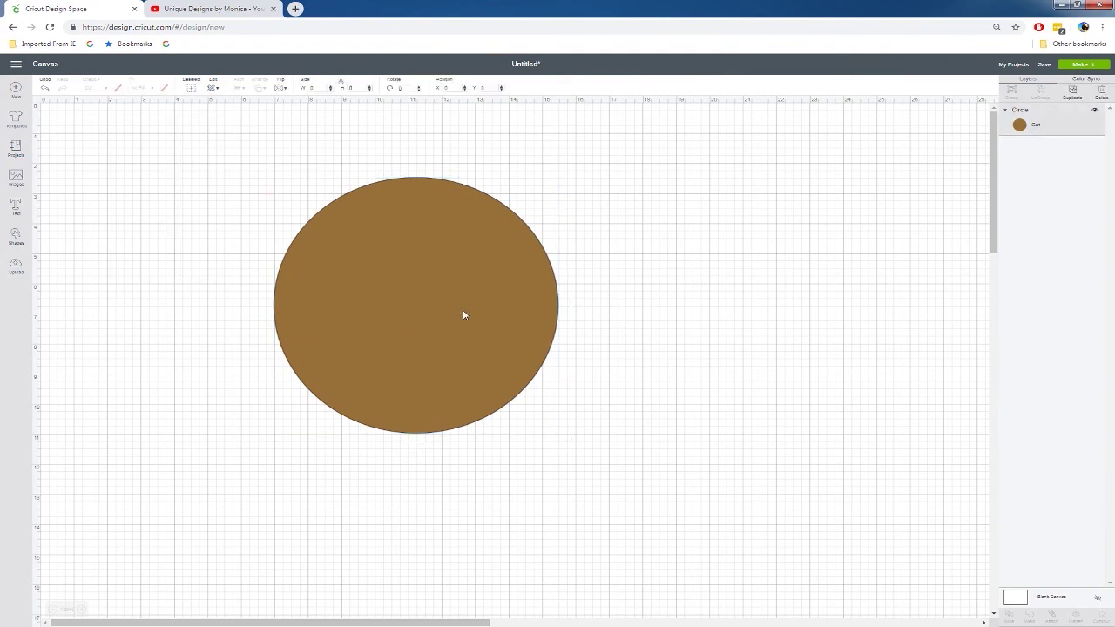
click(463, 310)
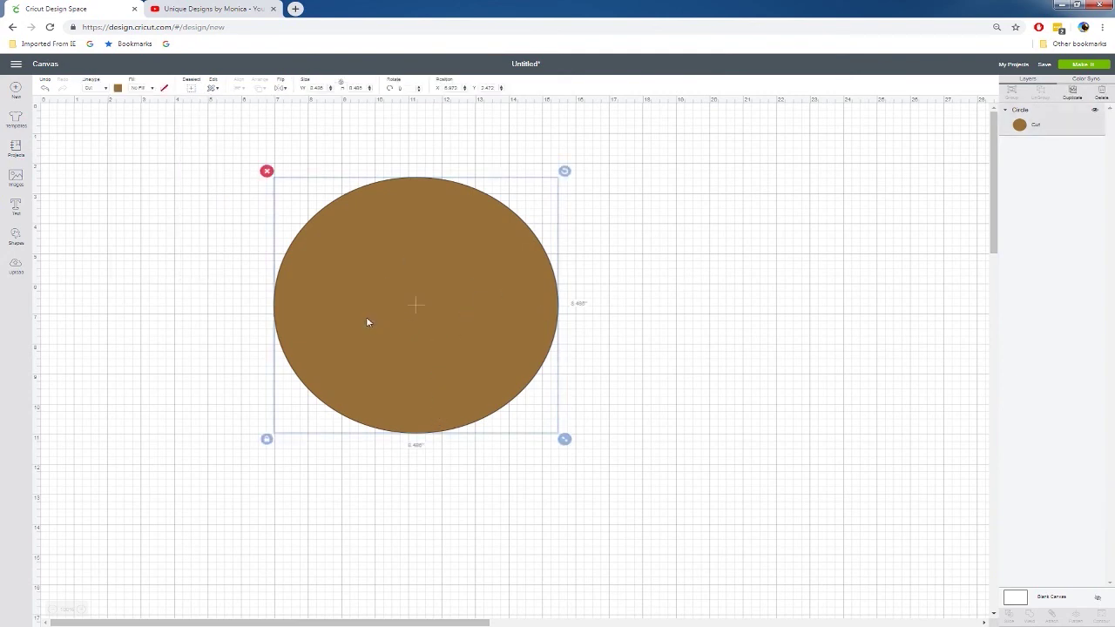
key(ctrl+d)
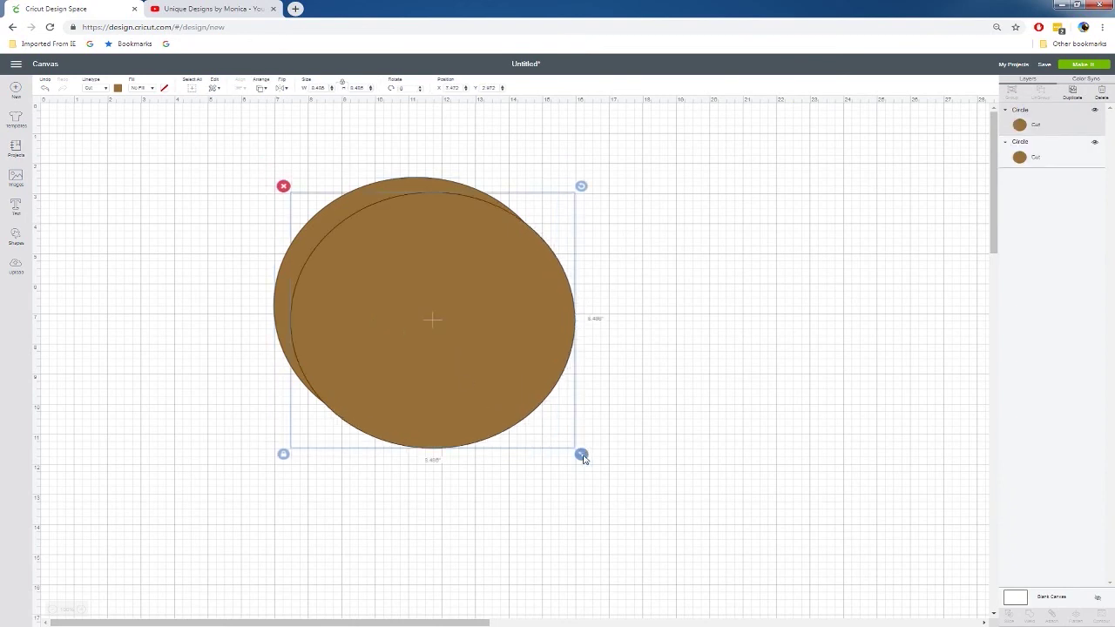
drag(584, 460, 375, 286)
Step: Center the small circle vertically and horizontally inside the large circle
drag(164, 129, 678, 514)
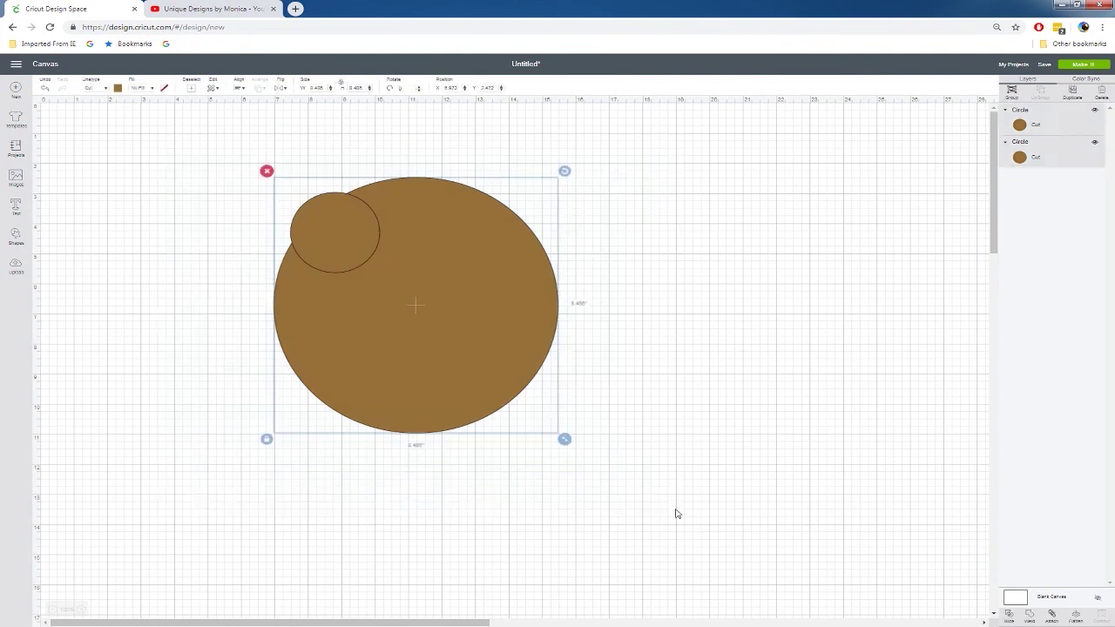
click(239, 88)
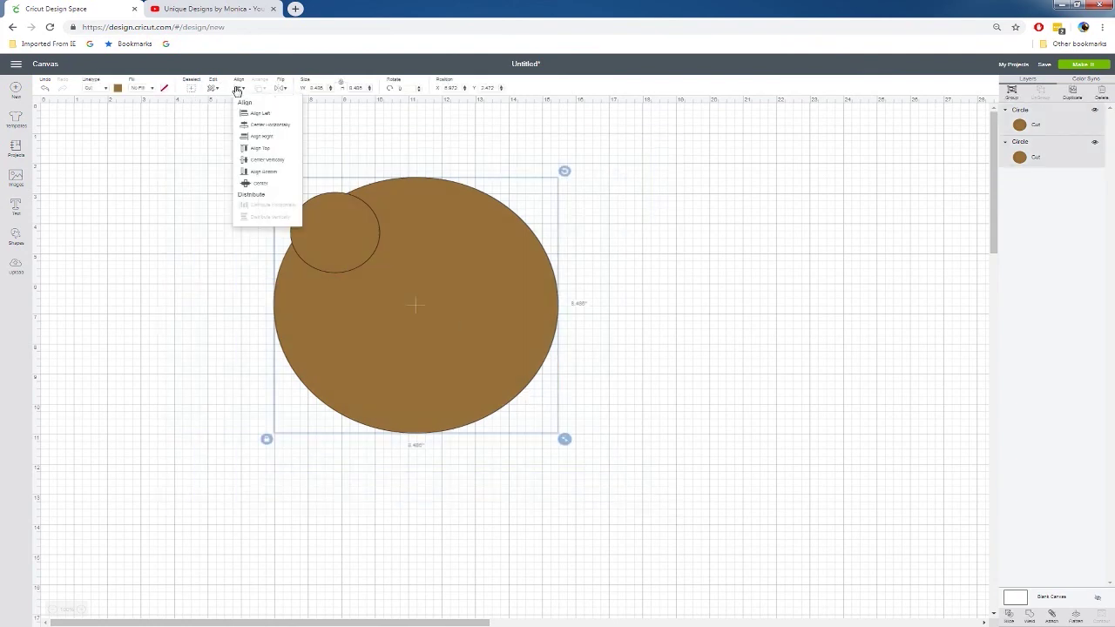
click(261, 161)
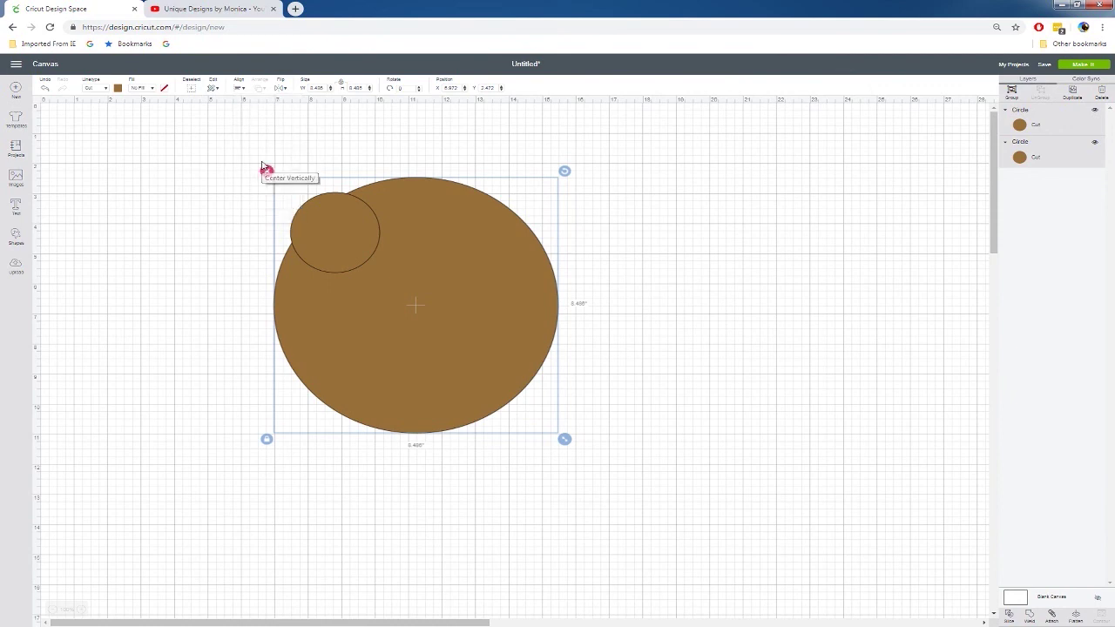
click(213, 90)
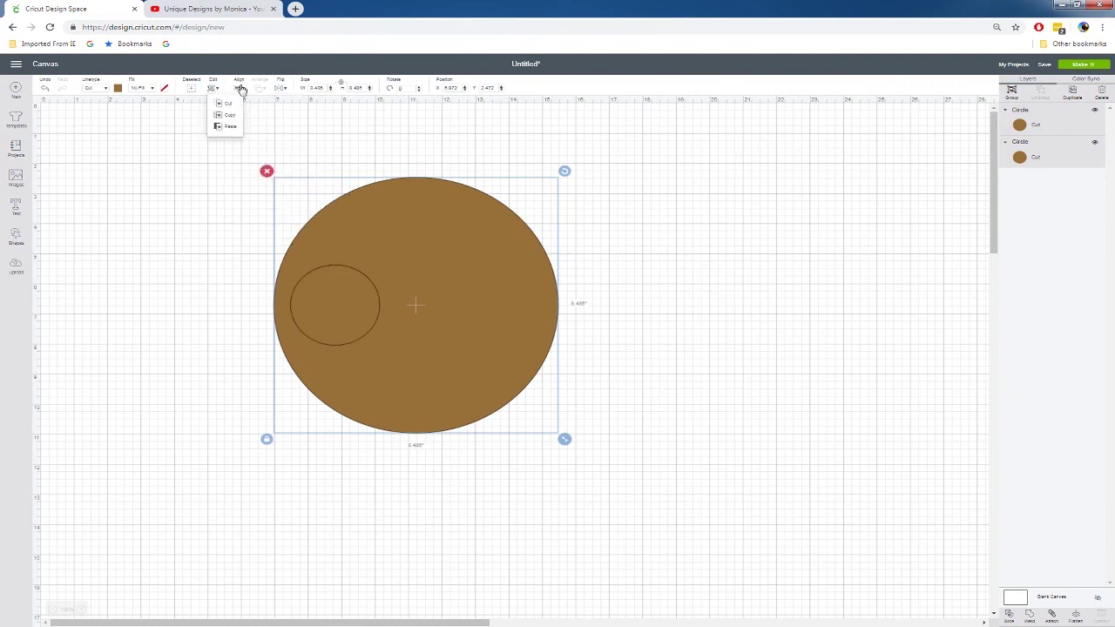
click(242, 89)
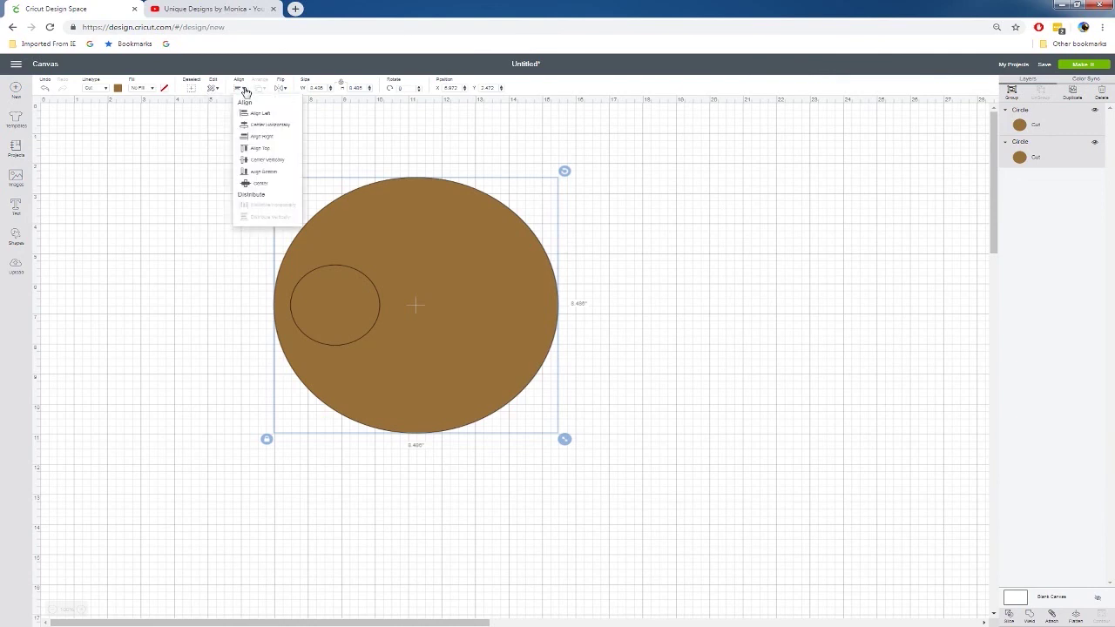
click(268, 162)
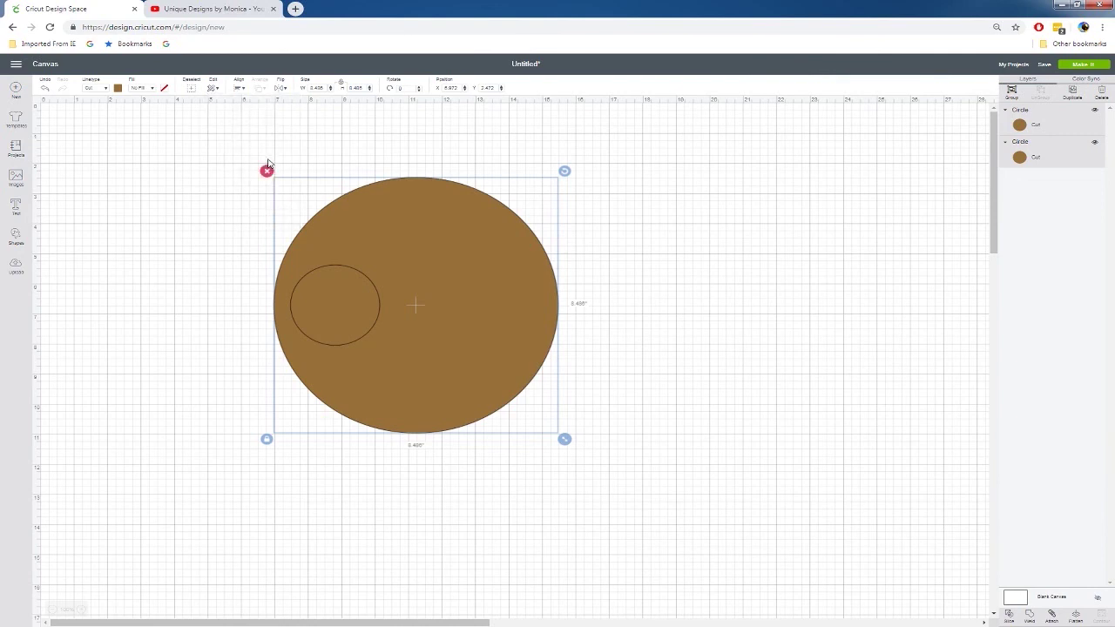
click(212, 89)
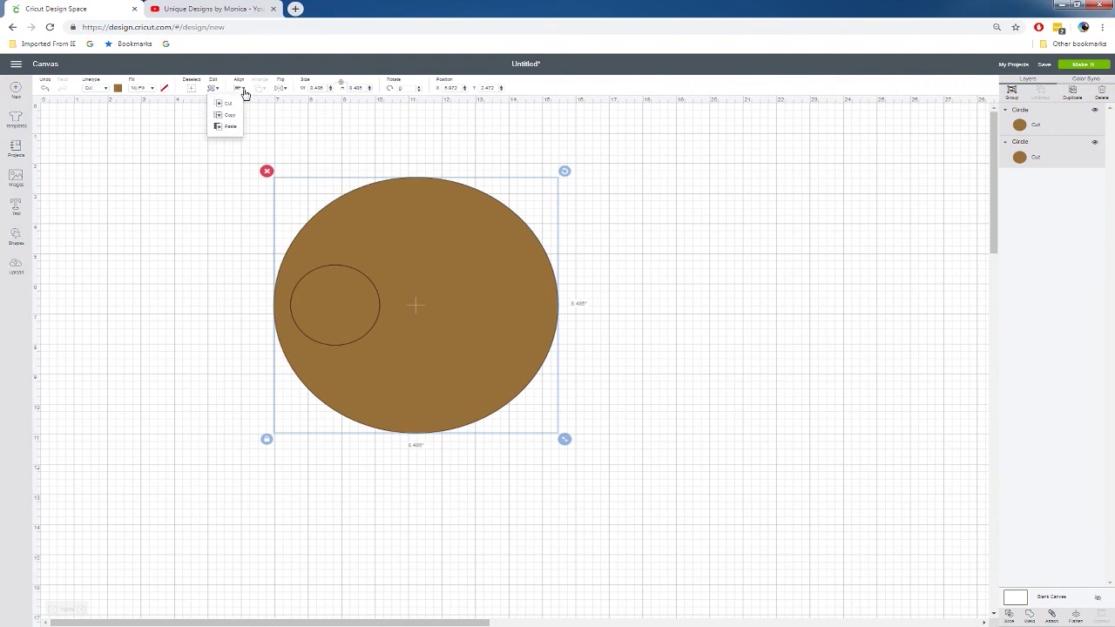
click(240, 88)
click(256, 125)
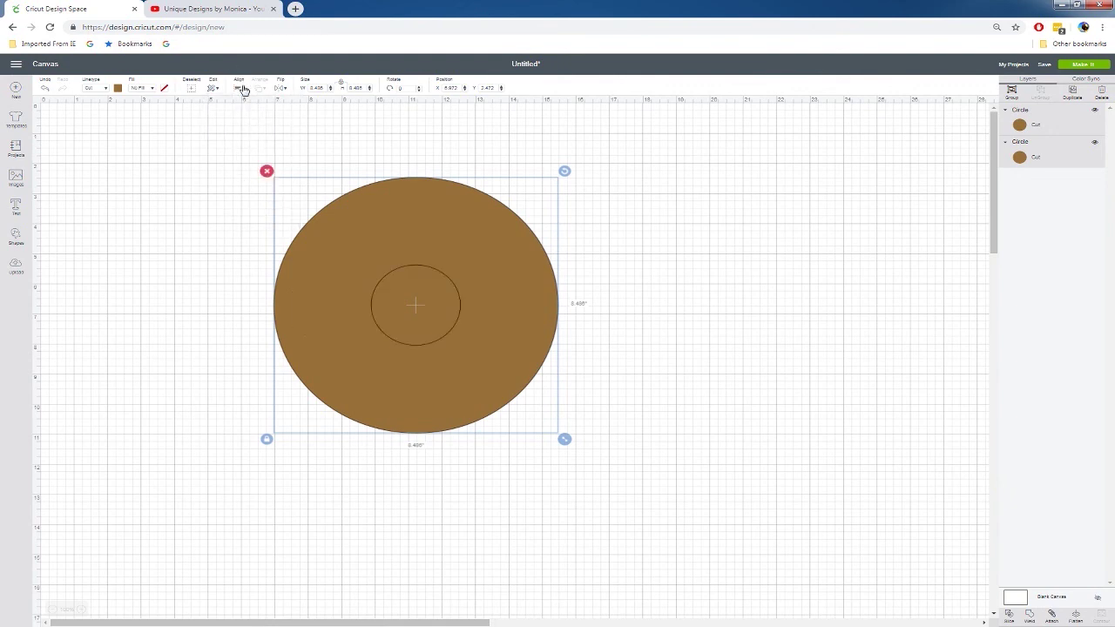
click(241, 88)
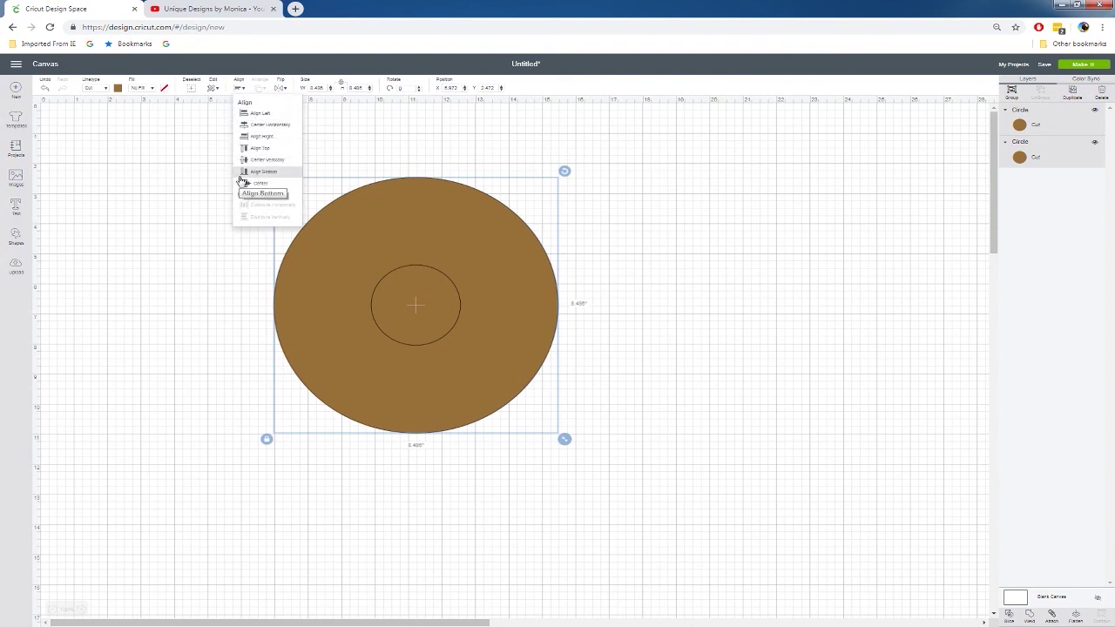
click(668, 273)
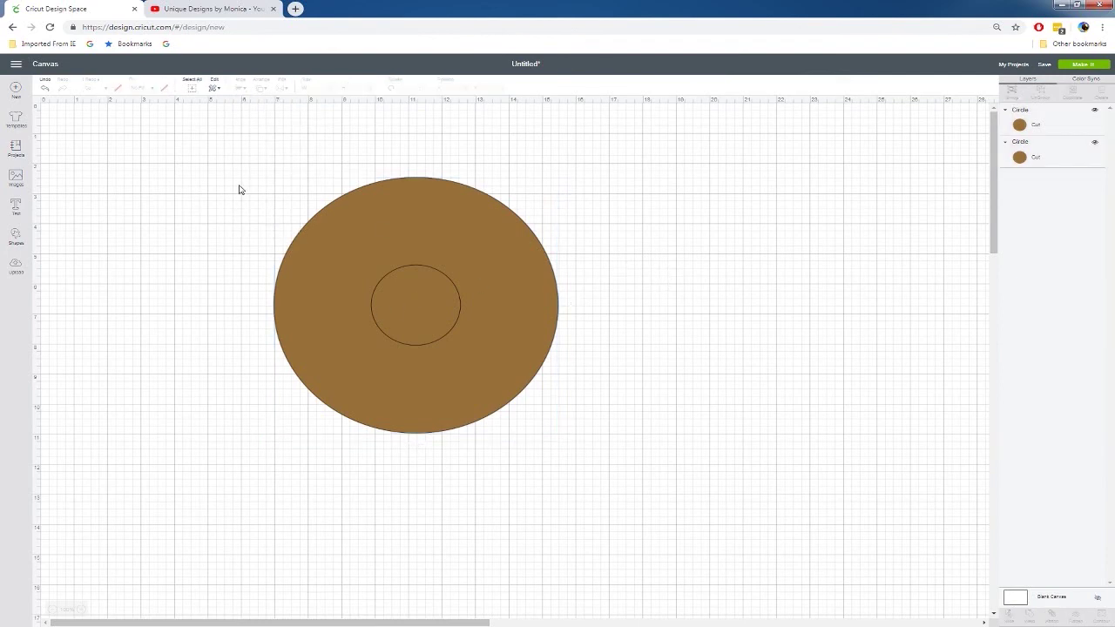
Step: Slice the small circle out of the large one and delete the leftover inner piece
drag(239, 189, 584, 463)
right_click(494, 390)
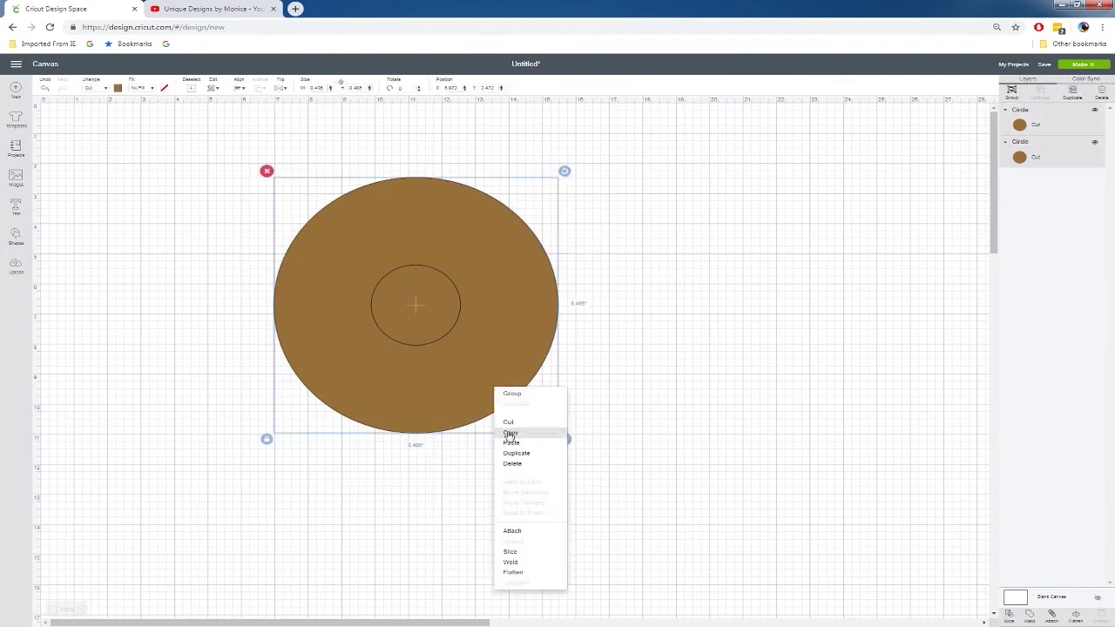
click(503, 556)
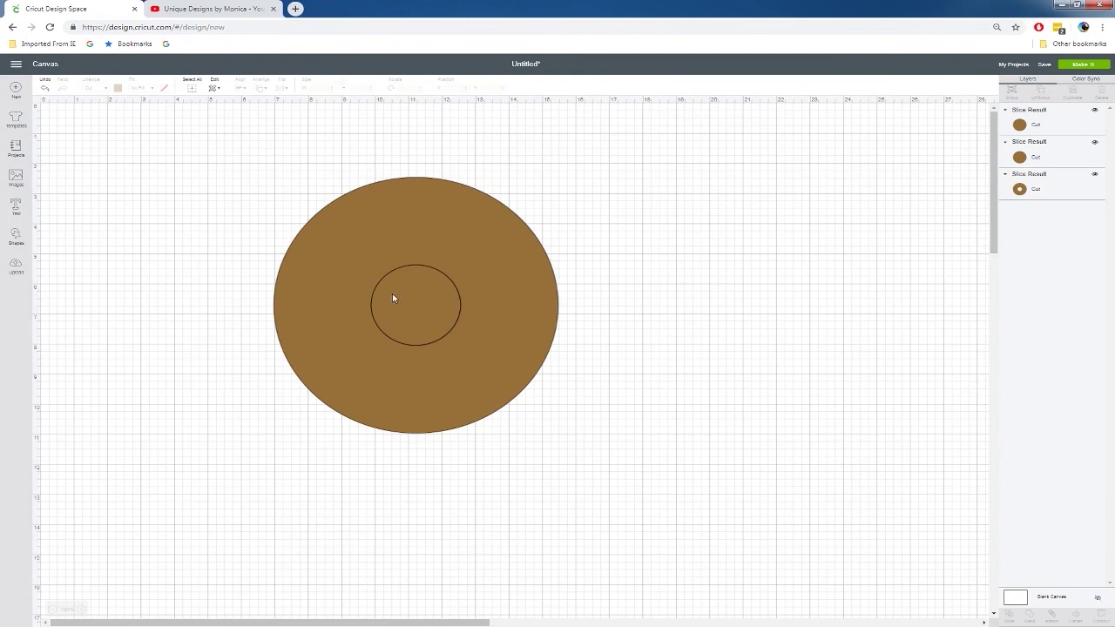
drag(394, 299, 742, 169)
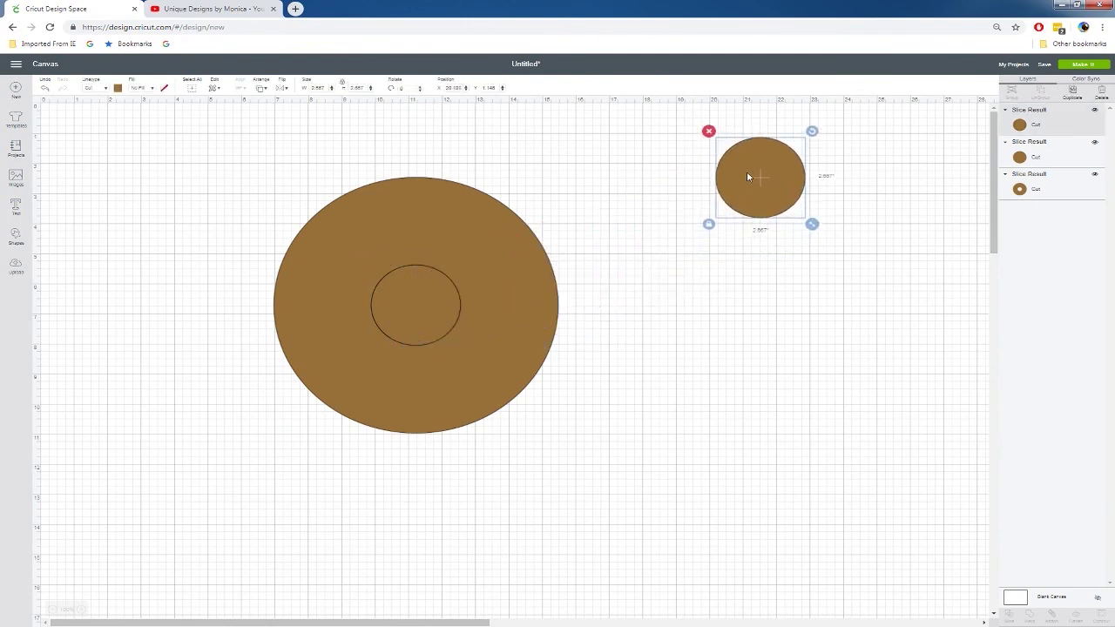
click(401, 312)
key(Delete)
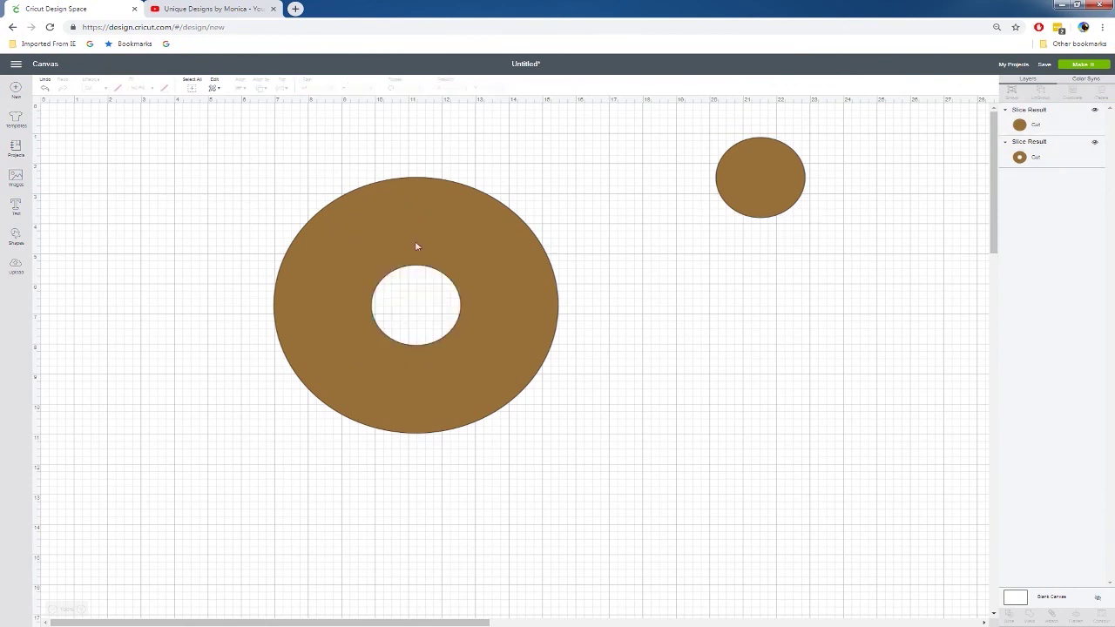
Step: Add a dark star, enlarge it to about 7.5 inches, and place it right of the donut
click(20, 237)
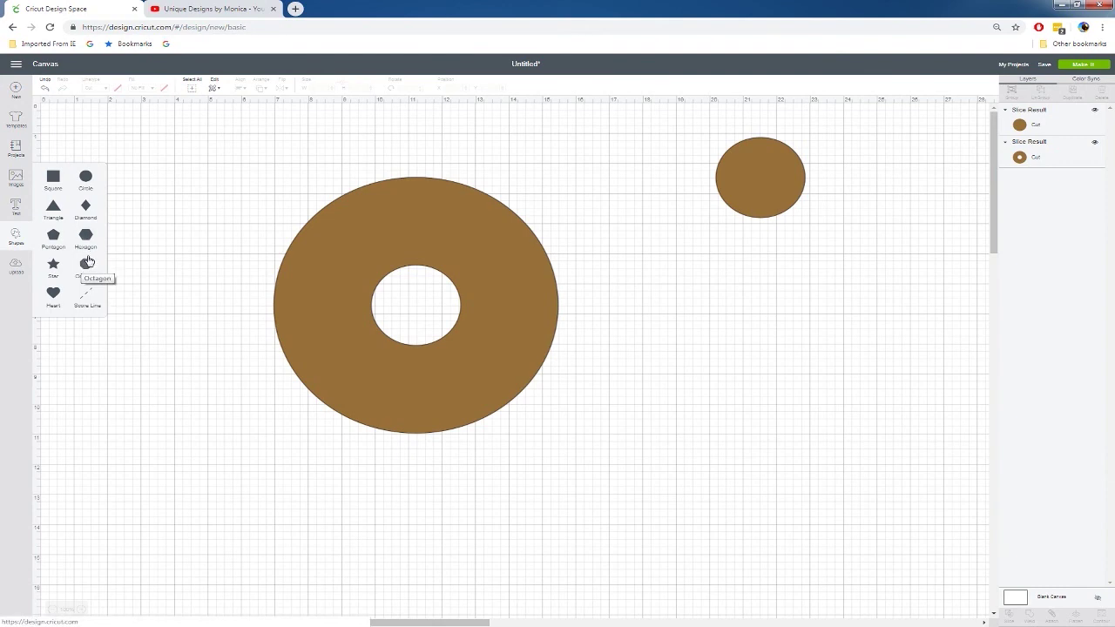
click(54, 271)
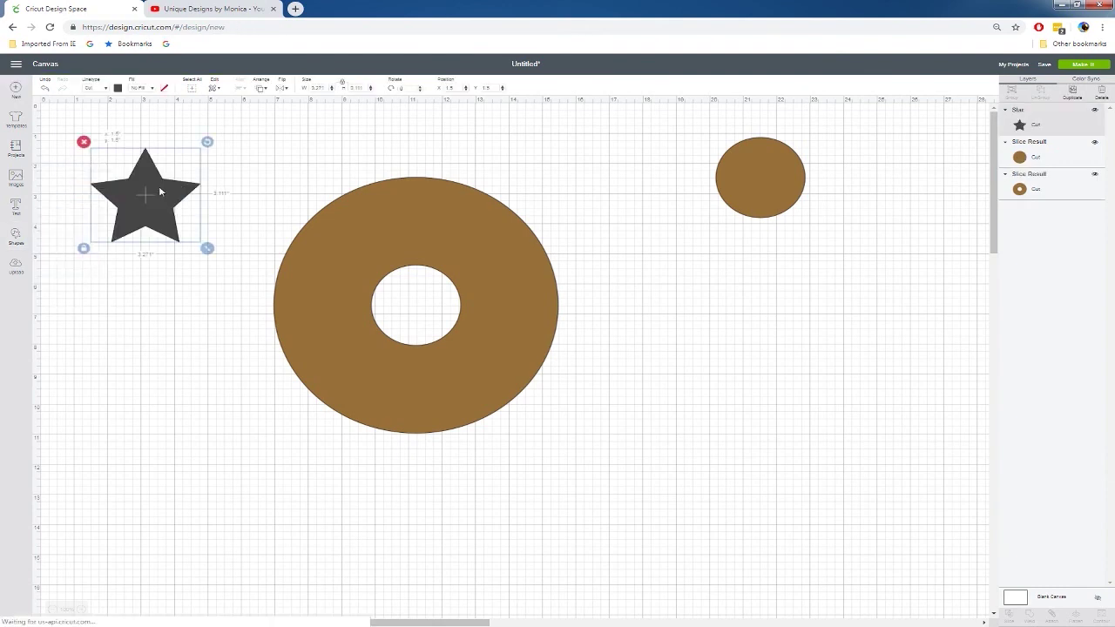
drag(159, 189, 362, 239)
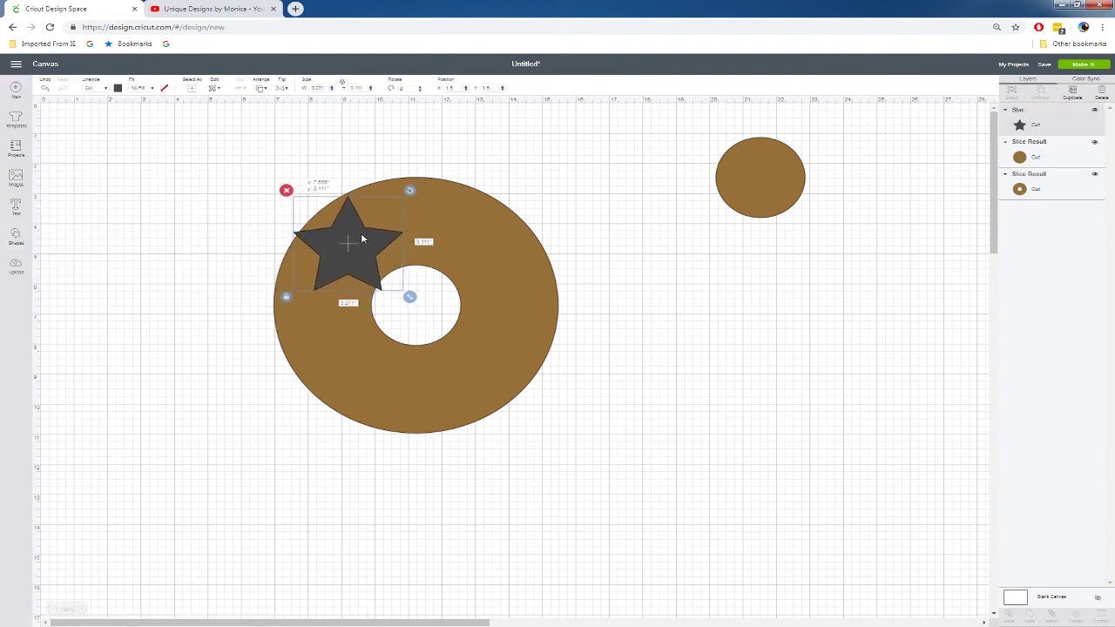
drag(409, 298, 550, 401)
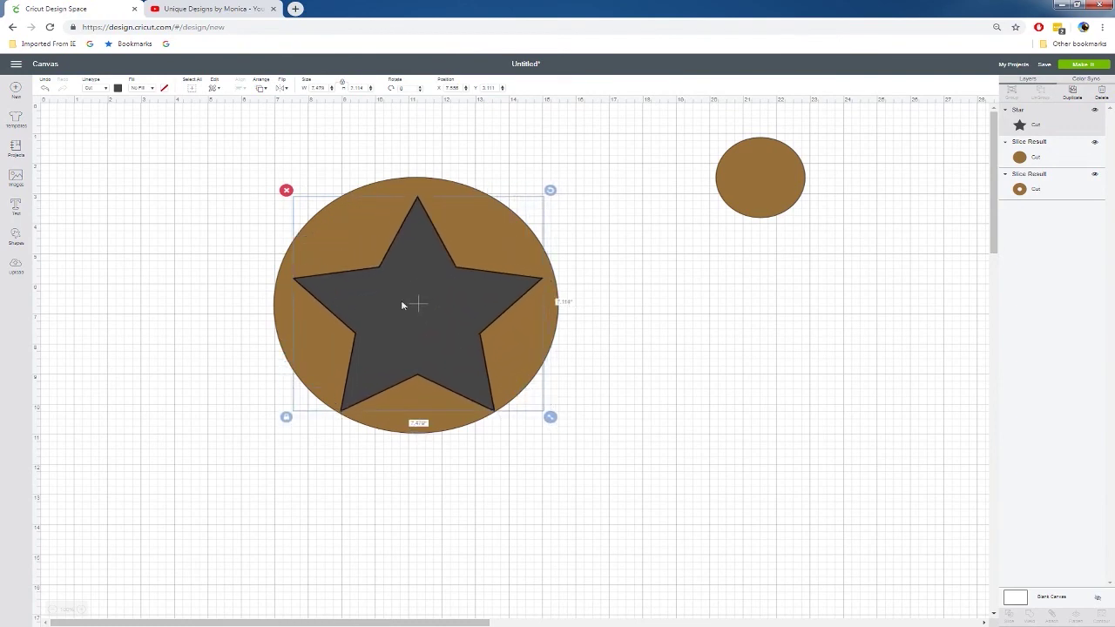
drag(439, 328, 427, 310)
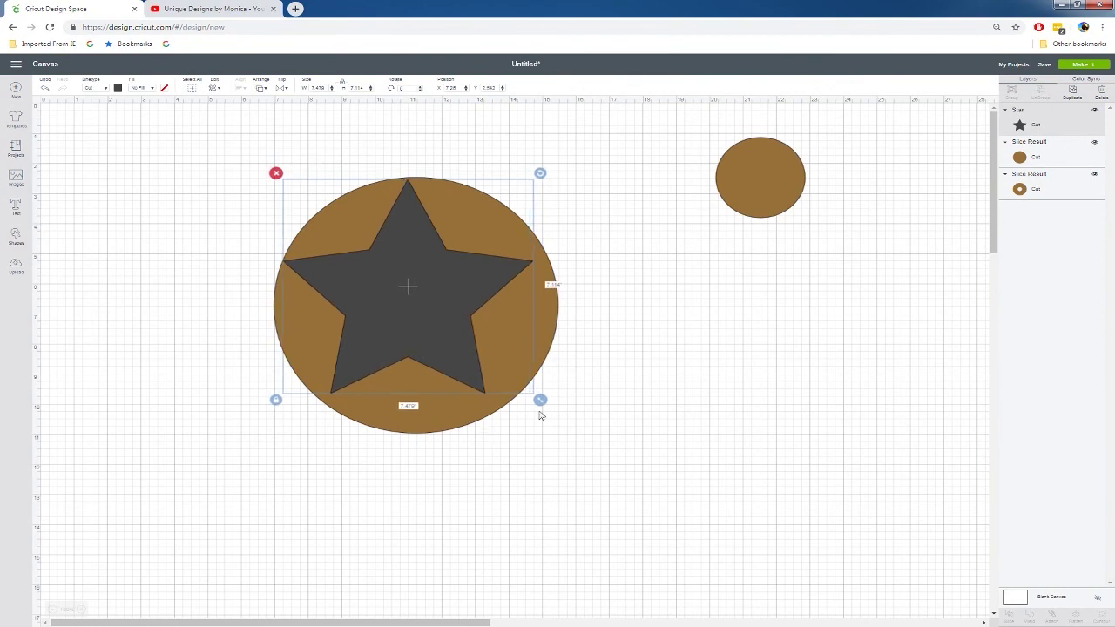
drag(540, 406, 558, 441)
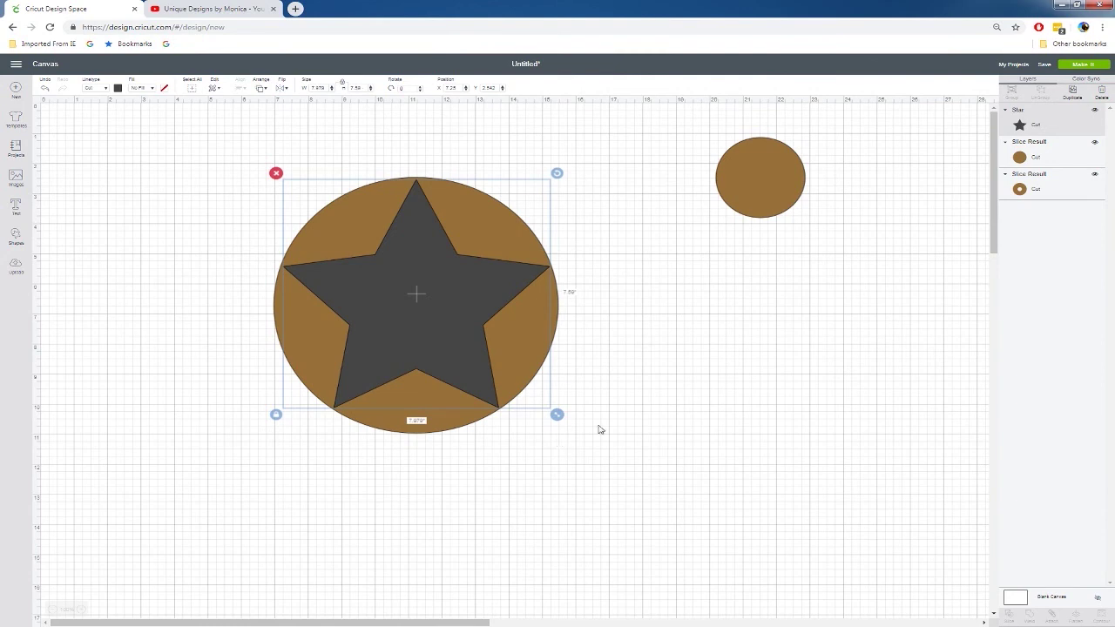
drag(439, 307, 768, 387)
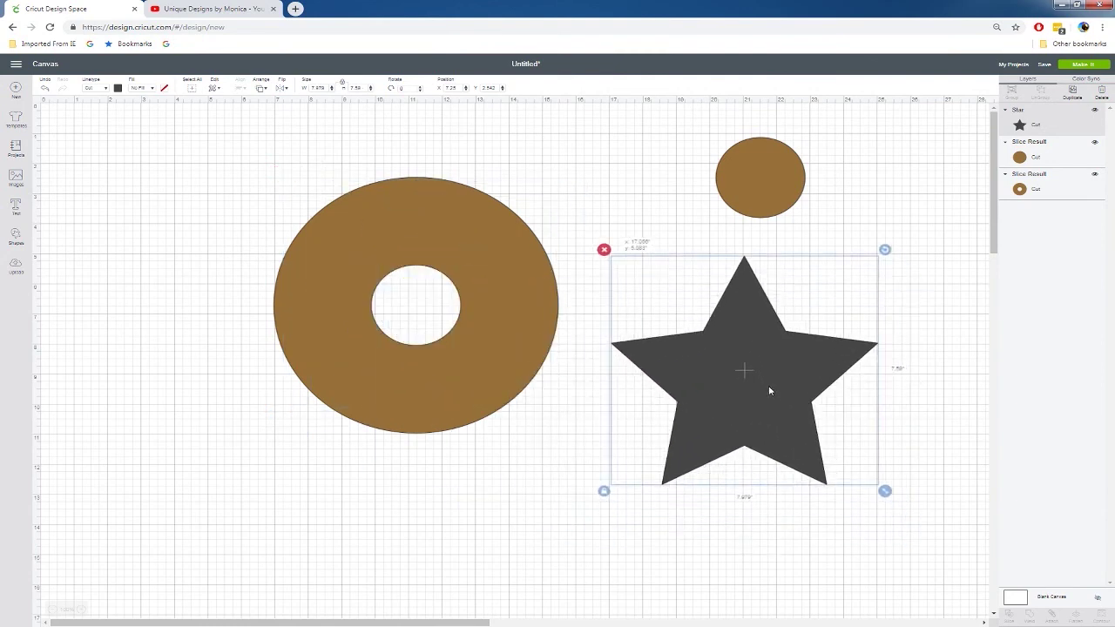
Step: Duplicate the star, rotate the copy over the original, and weld both into one many-pointed shape
right_click(768, 390)
click(793, 454)
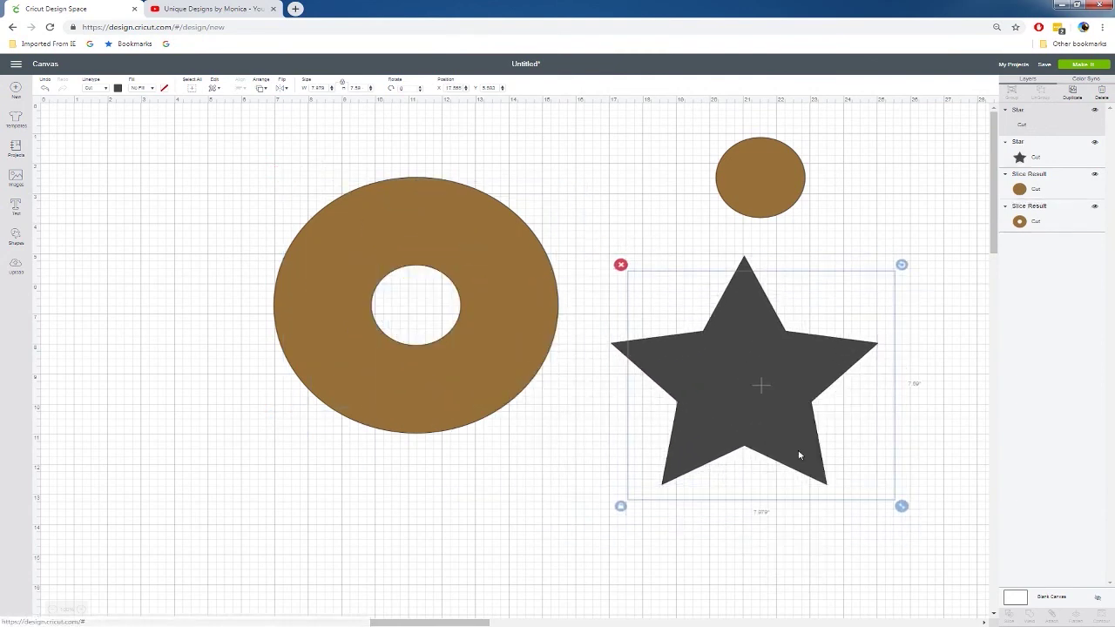
drag(757, 415, 740, 398)
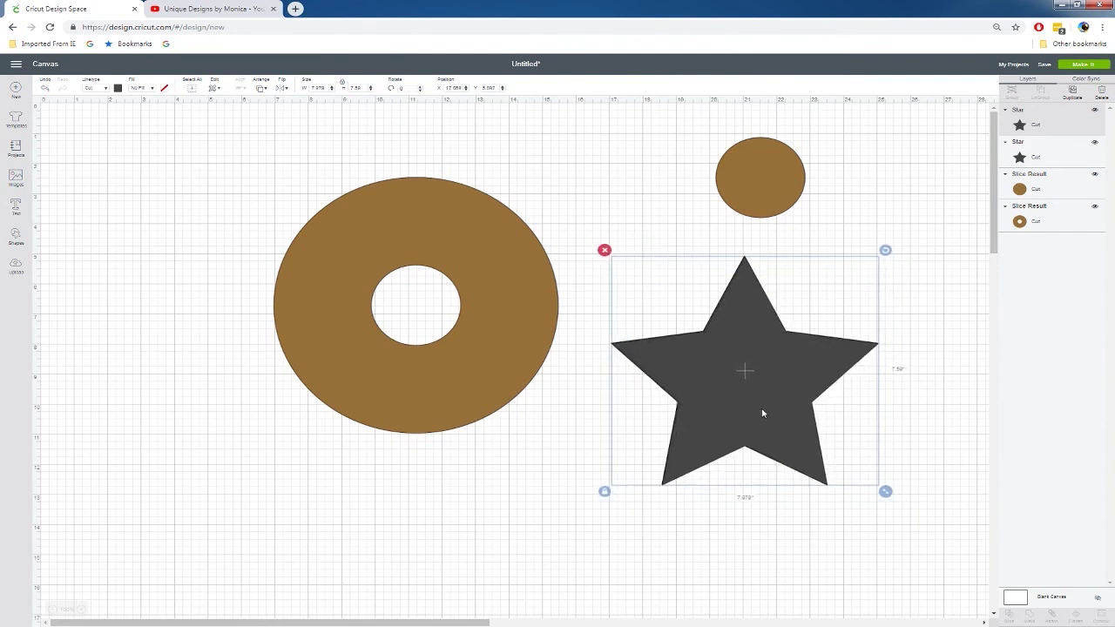
drag(886, 251, 886, 357)
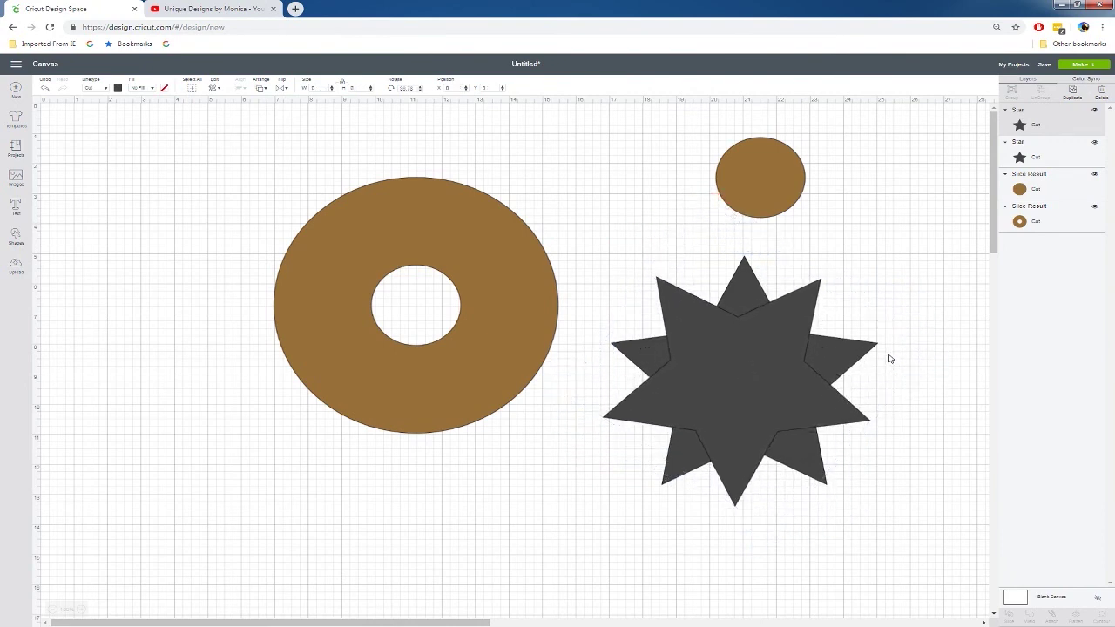
drag(583, 230, 869, 535)
right_click(798, 407)
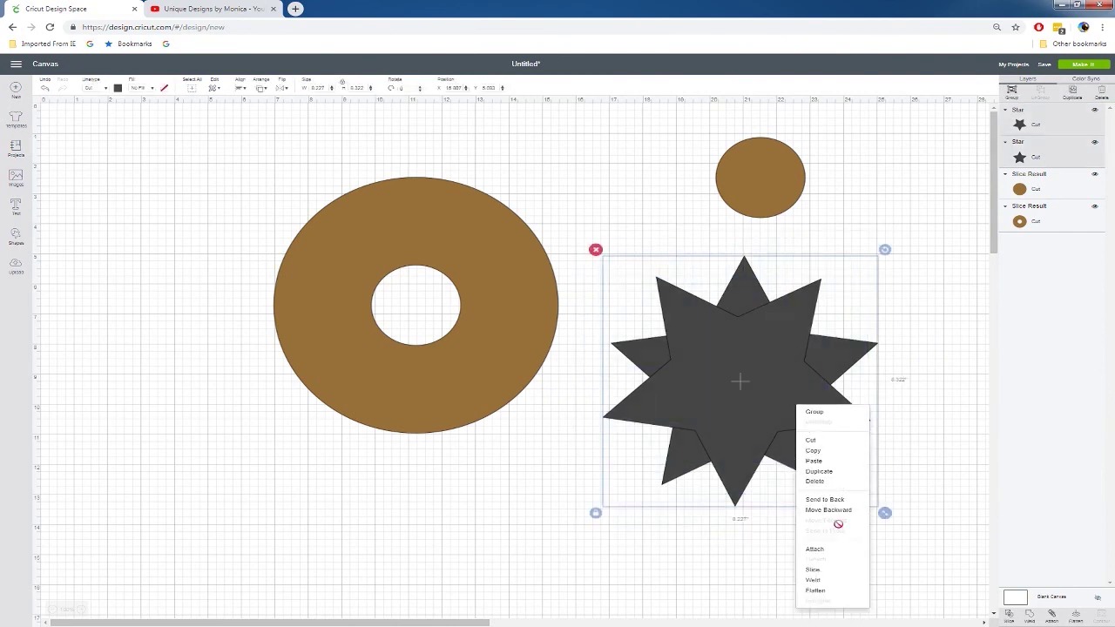
click(814, 581)
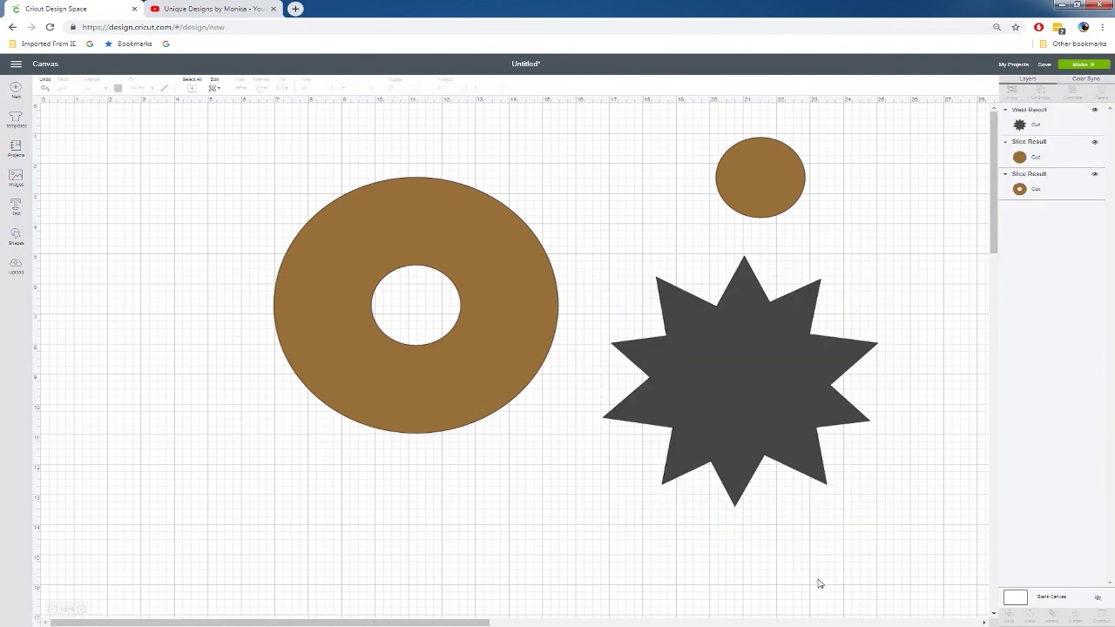
Step: Colour the welded star pink (#EF9999) and lay it over the brown donut
click(680, 355)
click(118, 88)
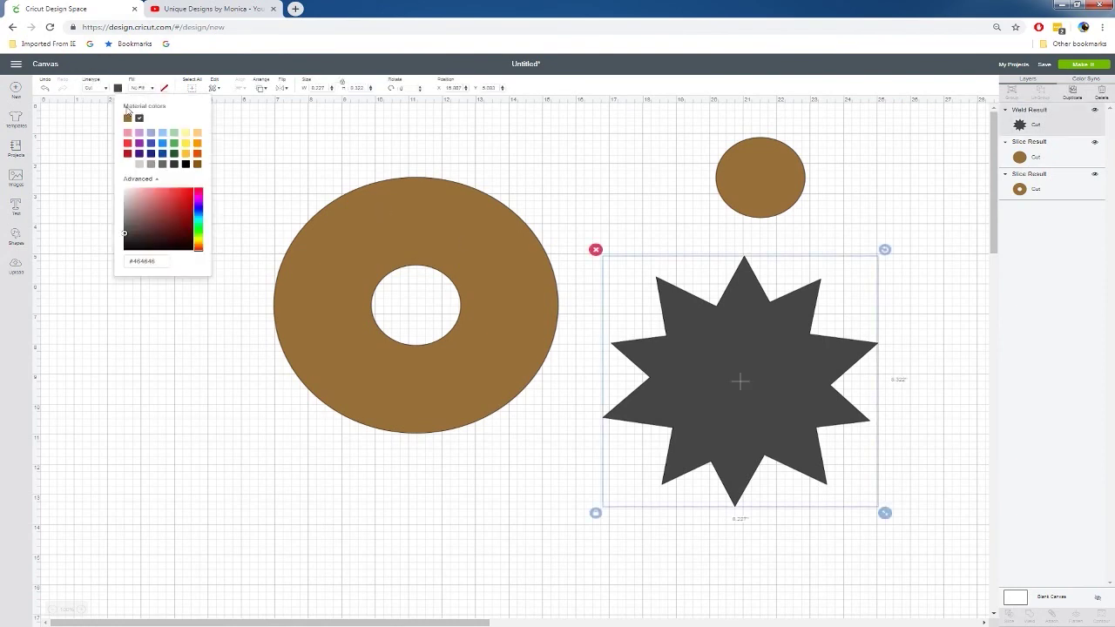
click(128, 132)
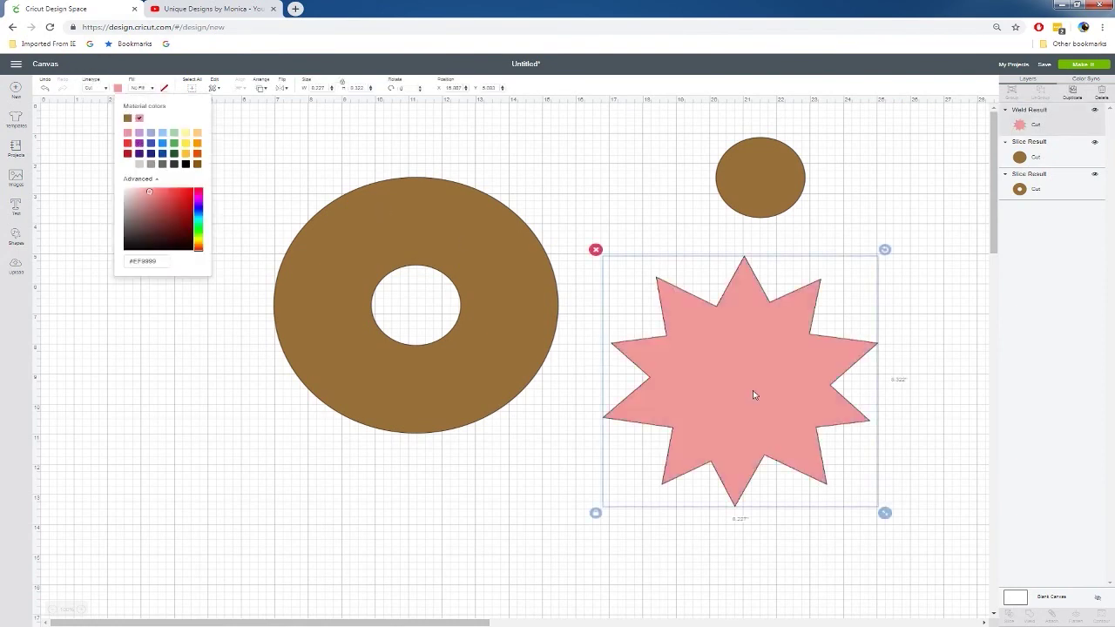
drag(755, 392, 433, 314)
click(800, 176)
Step: Bring the small brown circle to the front and select it together with the pink star
drag(800, 176, 734, 286)
right_click(739, 305)
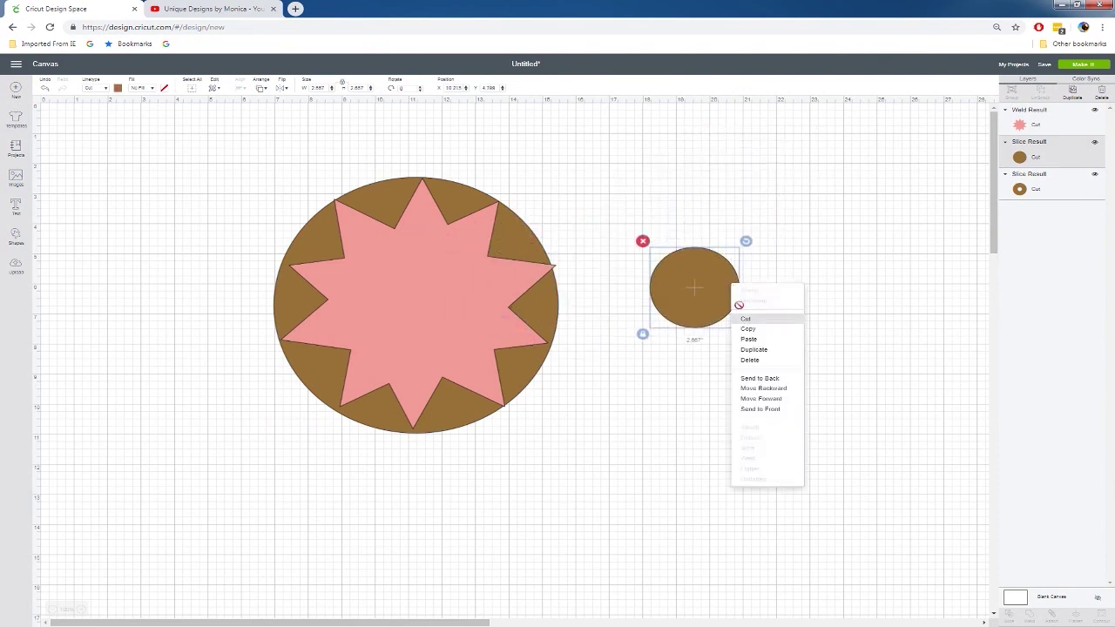
click(784, 409)
drag(697, 299, 414, 319)
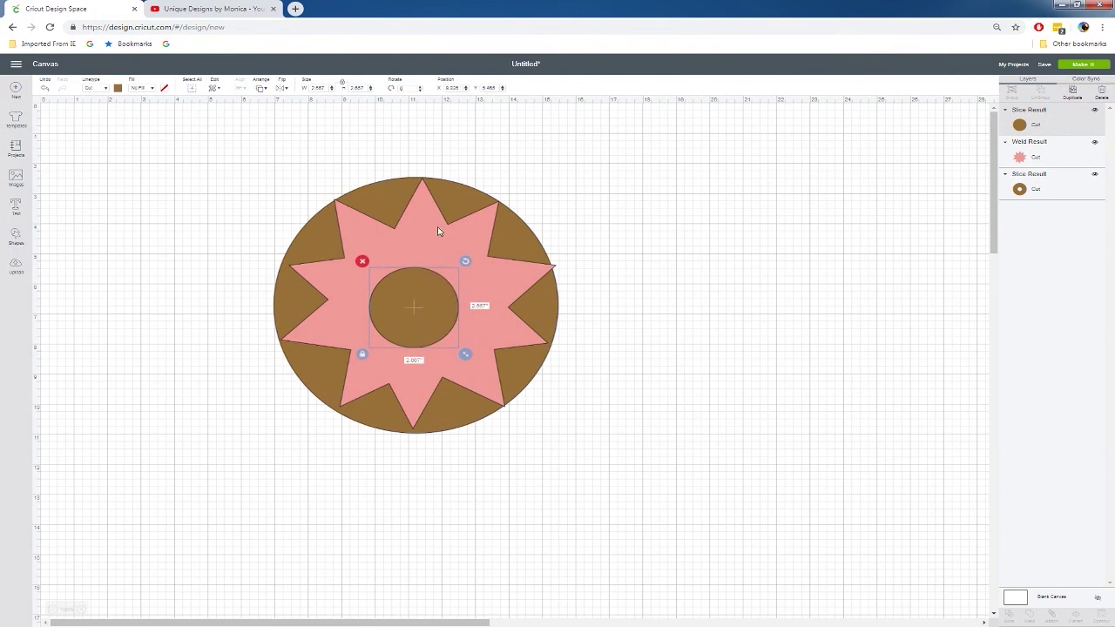
click(438, 231)
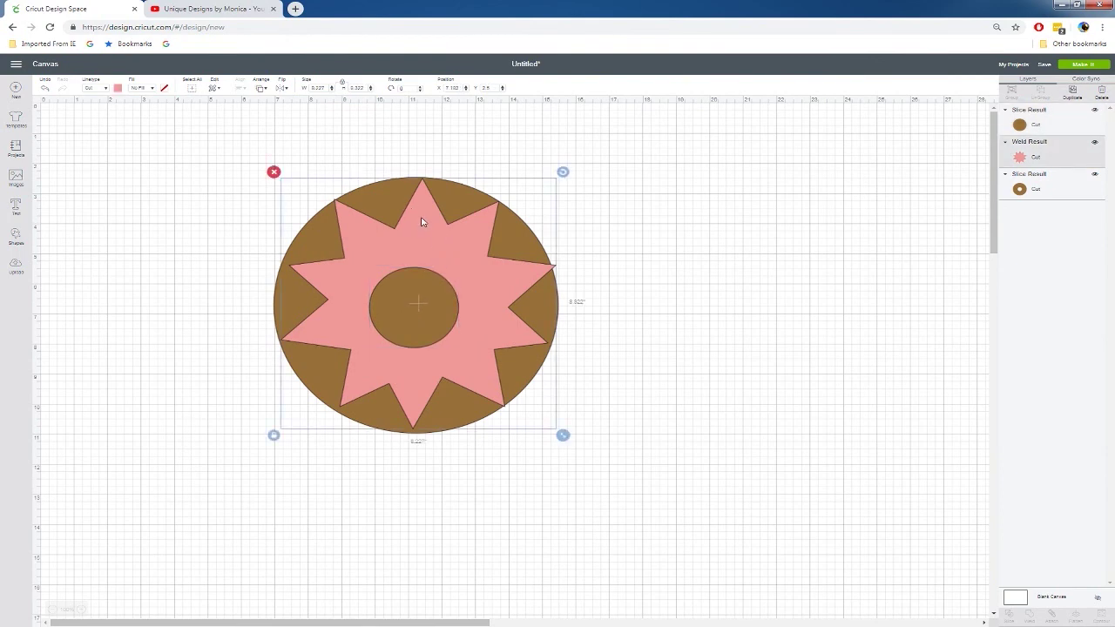
click(417, 319)
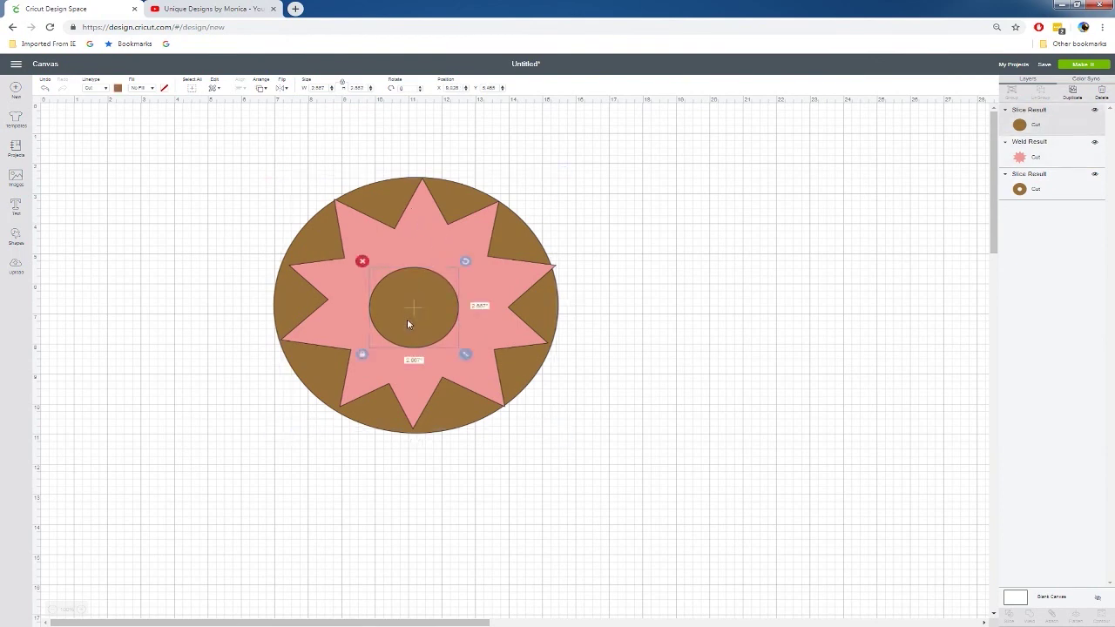
click(441, 245)
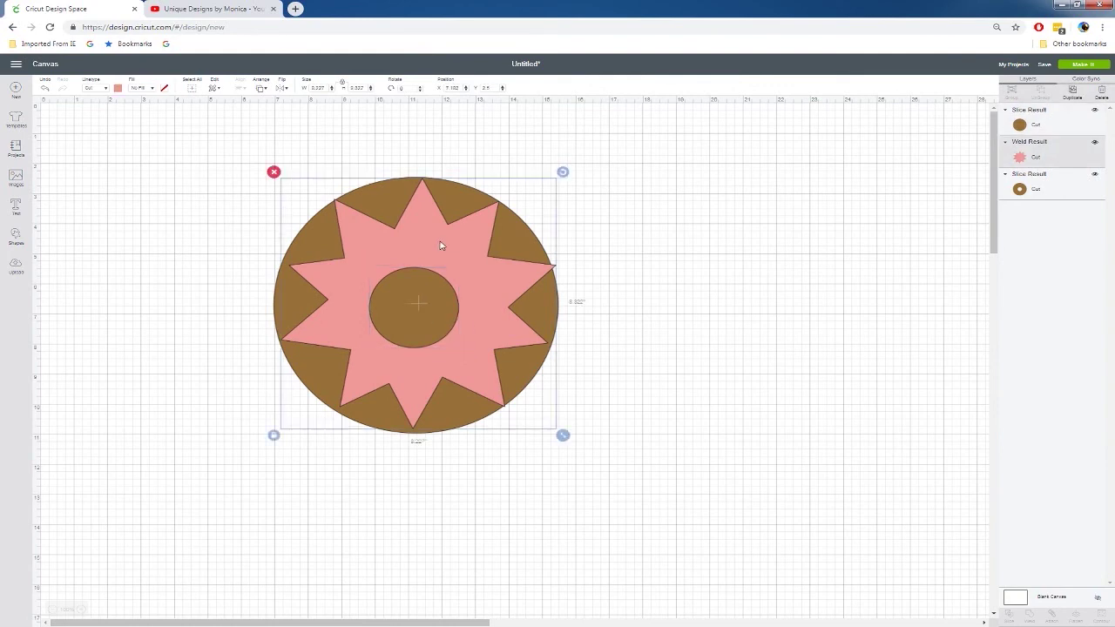
shift+click(416, 320)
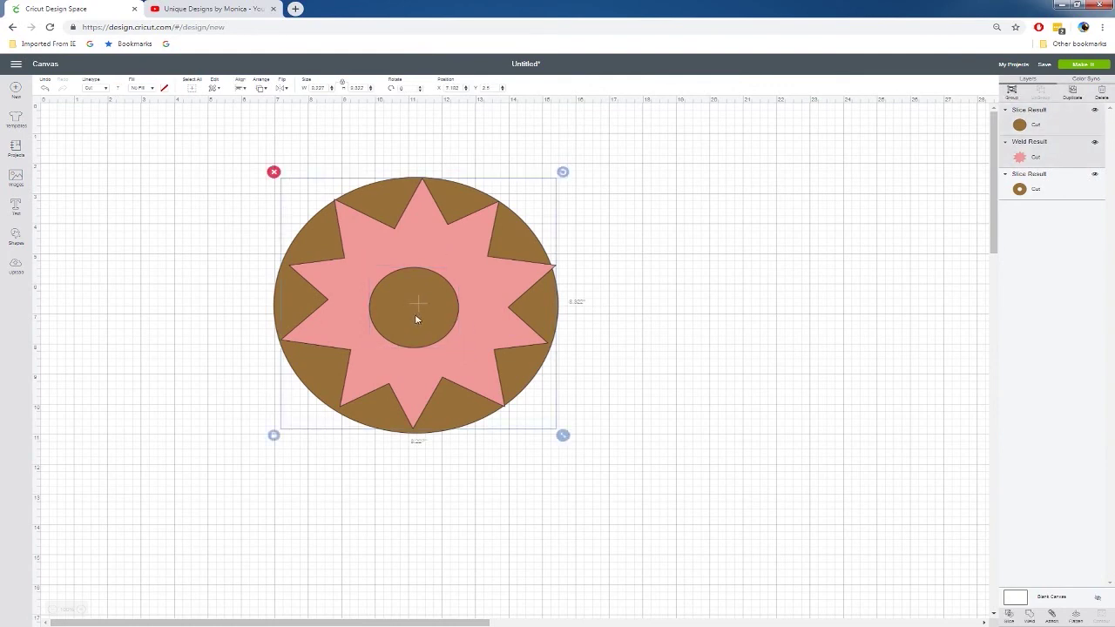
Step: Center the small circle on the pink star and slice it out of the star
click(241, 90)
click(260, 130)
click(245, 90)
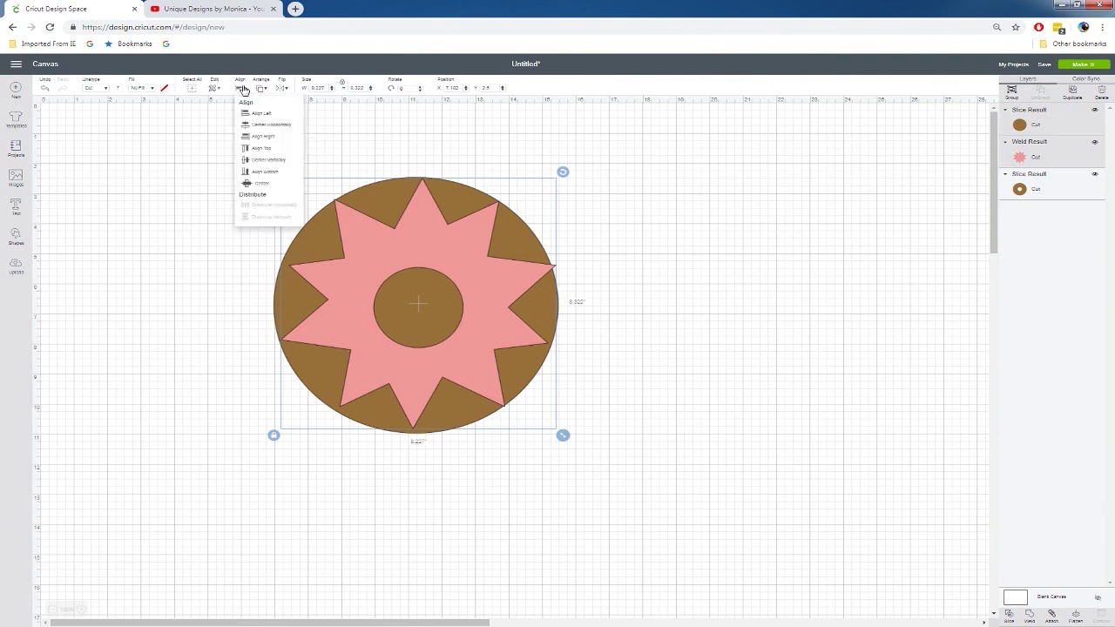
click(245, 160)
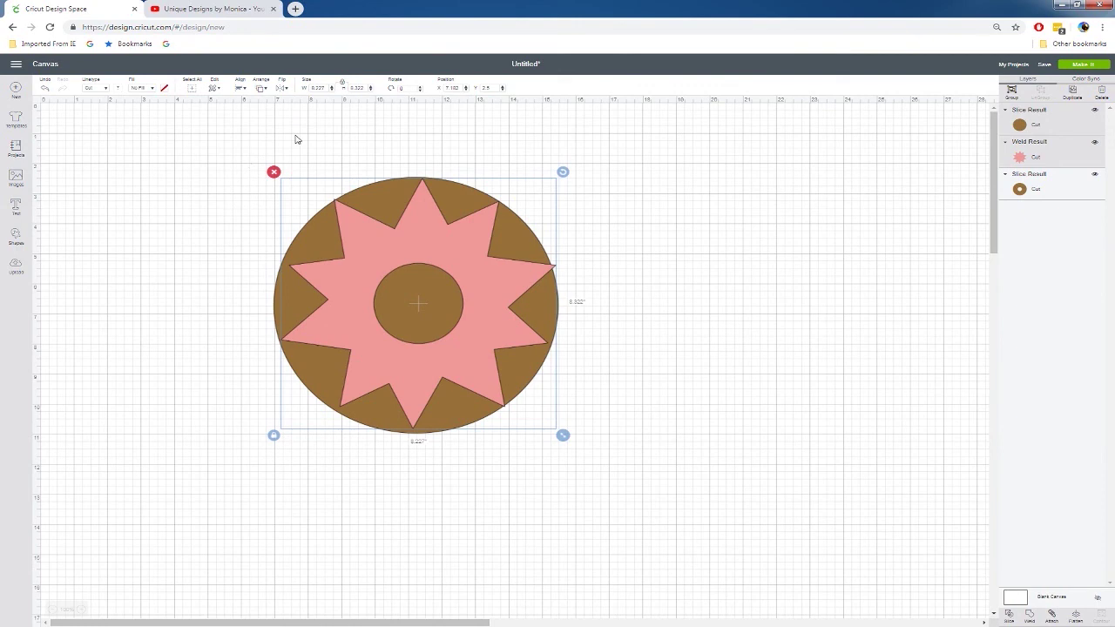
right_click(416, 240)
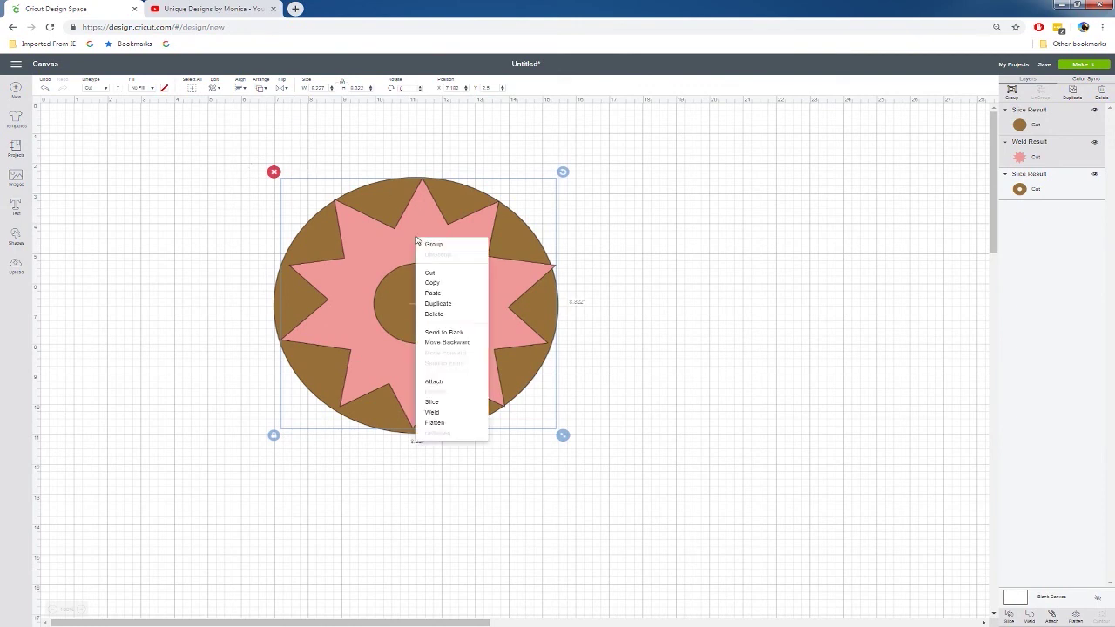
click(429, 401)
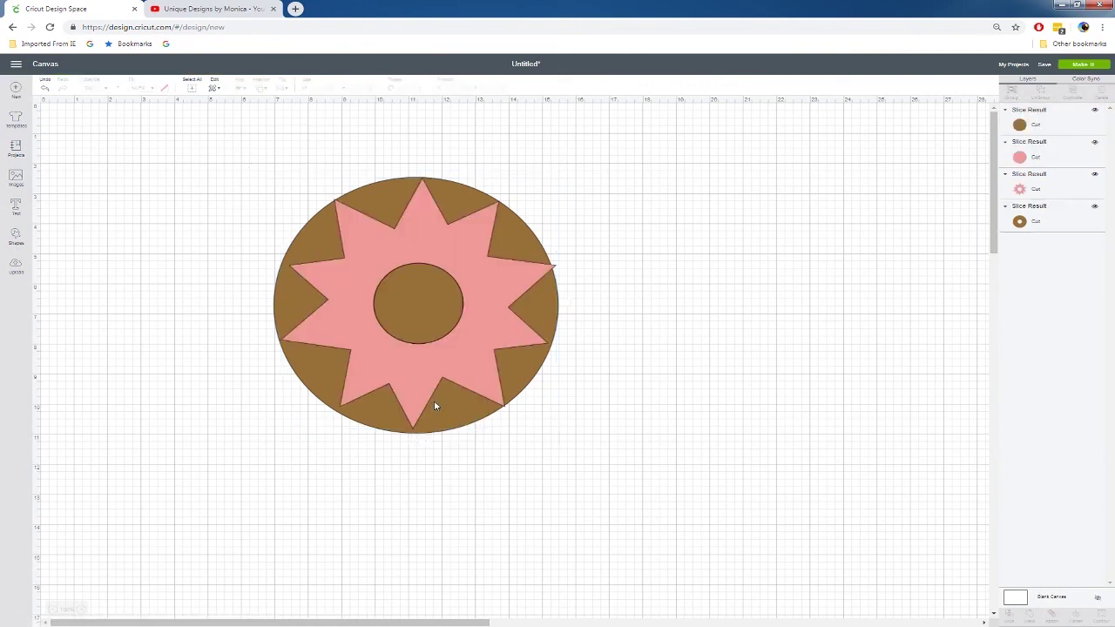
Step: Delete the sliced brown and pink circle pieces, then nudge the frosting into line with the donut
drag(421, 311, 722, 195)
key(Delete)
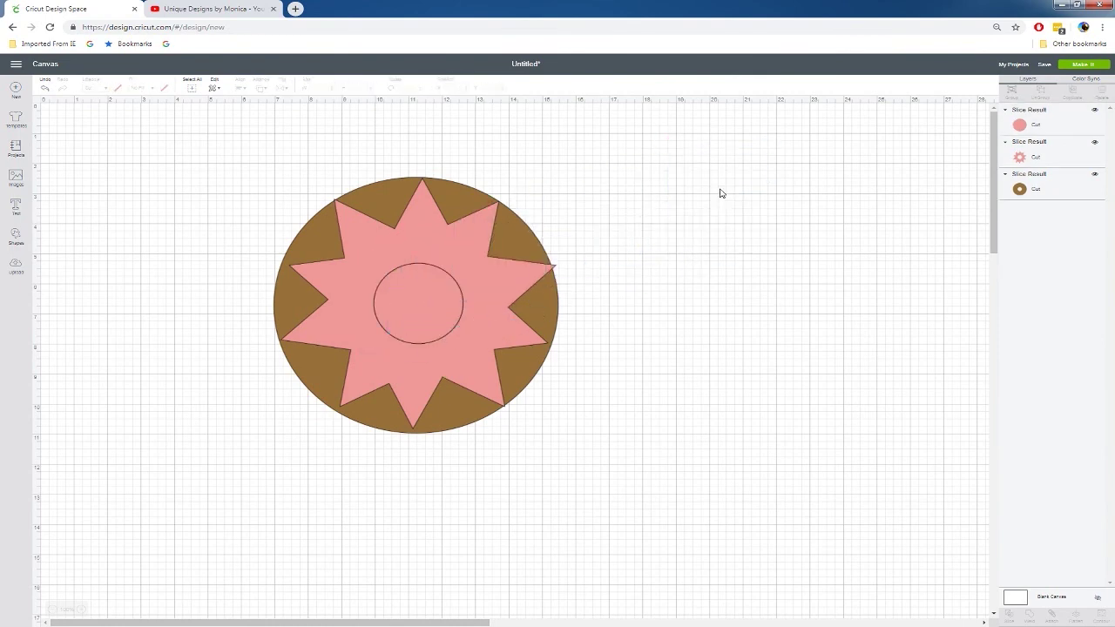
click(405, 324)
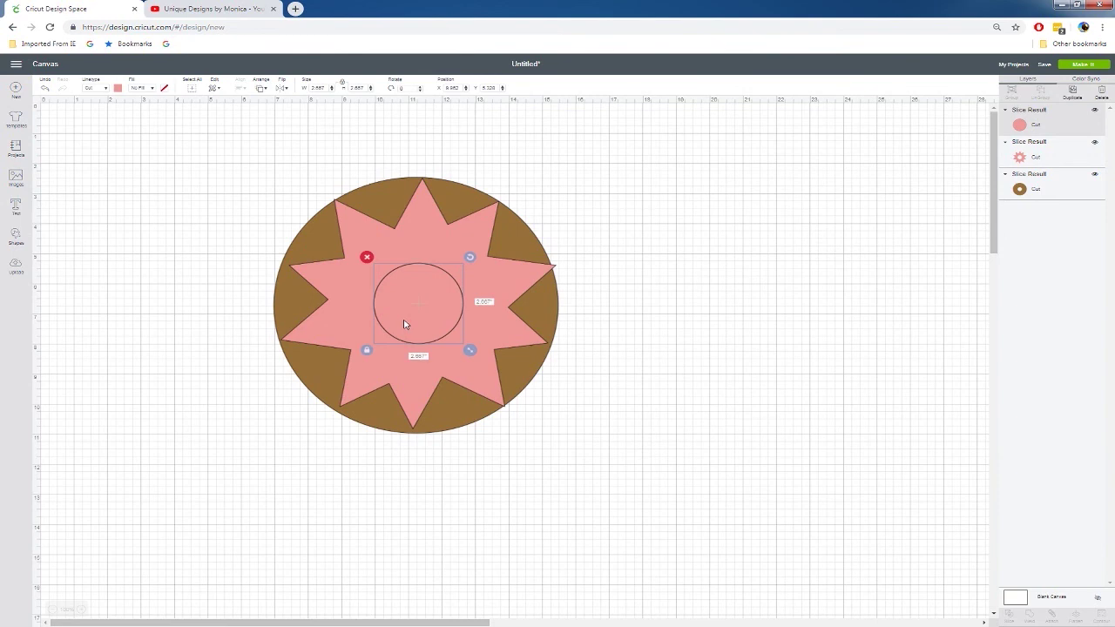
key(Delete)
click(397, 362)
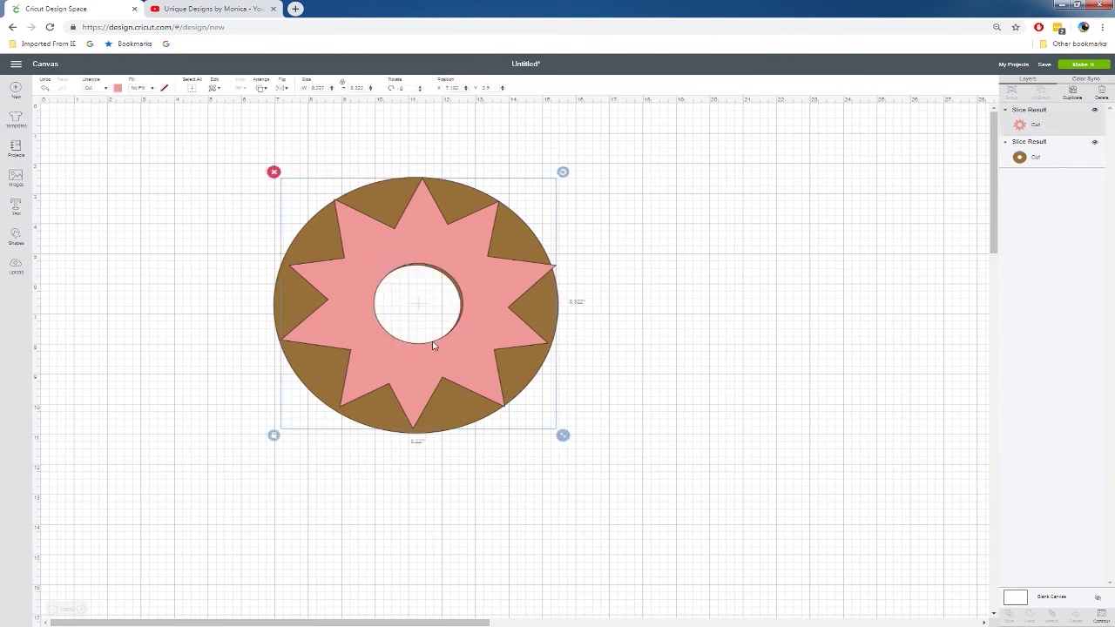
drag(435, 353, 432, 353)
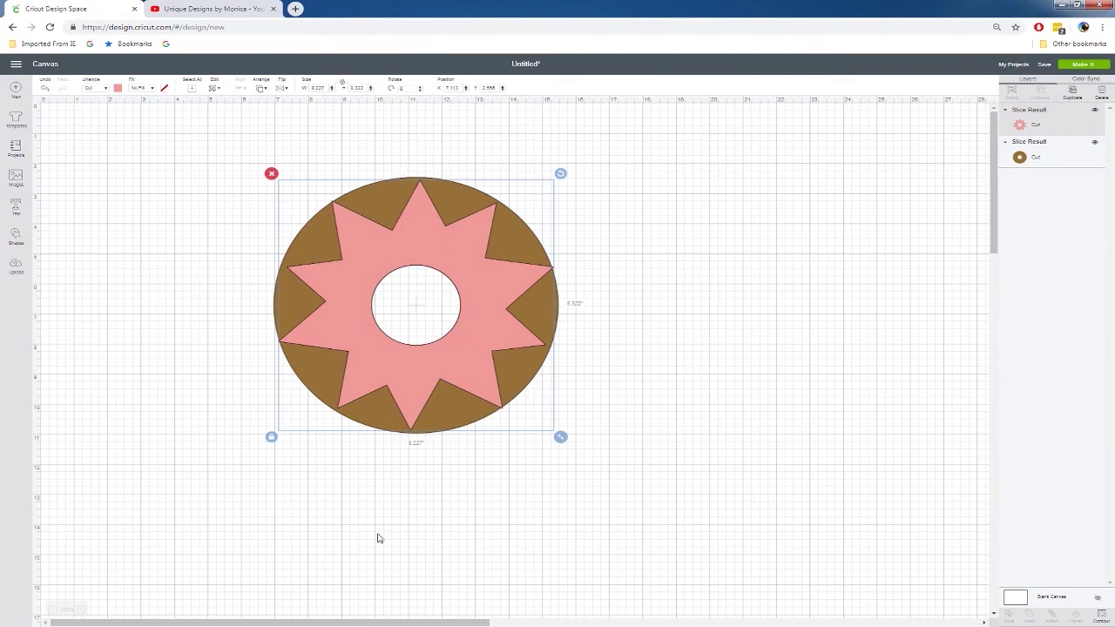
Step: Insert a square, resize it into a thin rectangle, and paste two copies
click(16, 237)
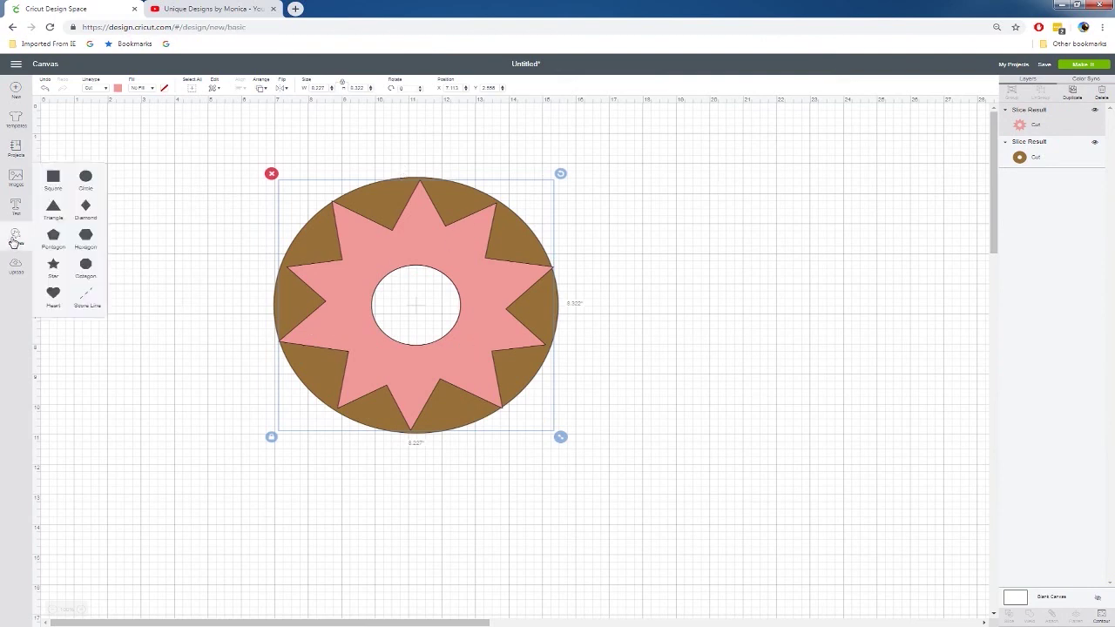
click(52, 178)
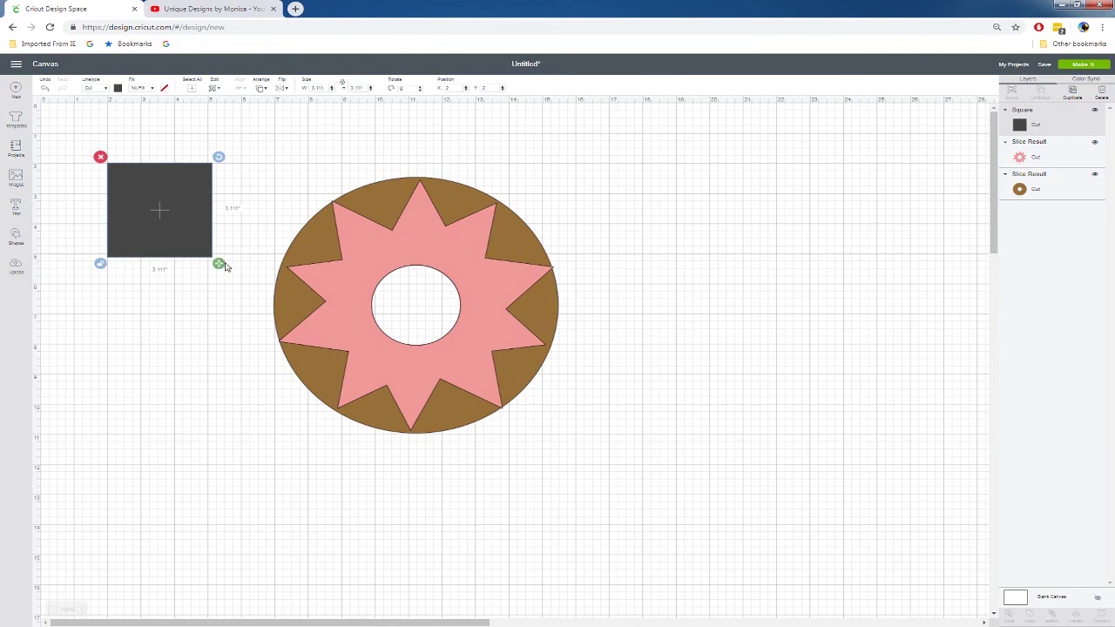
drag(220, 264, 129, 204)
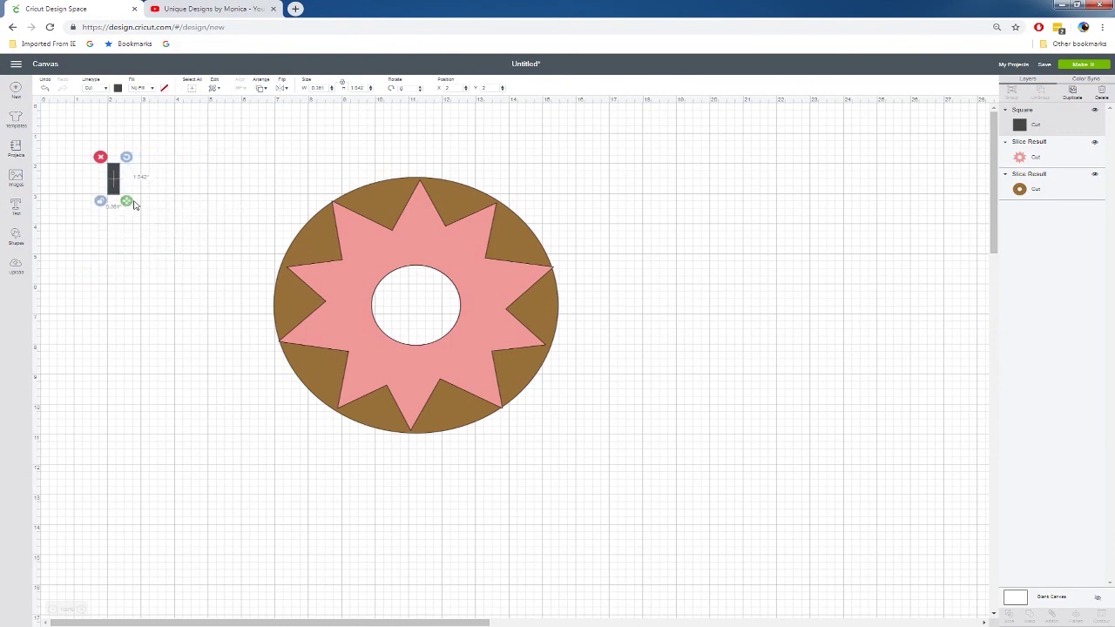
key(ctrl+v)
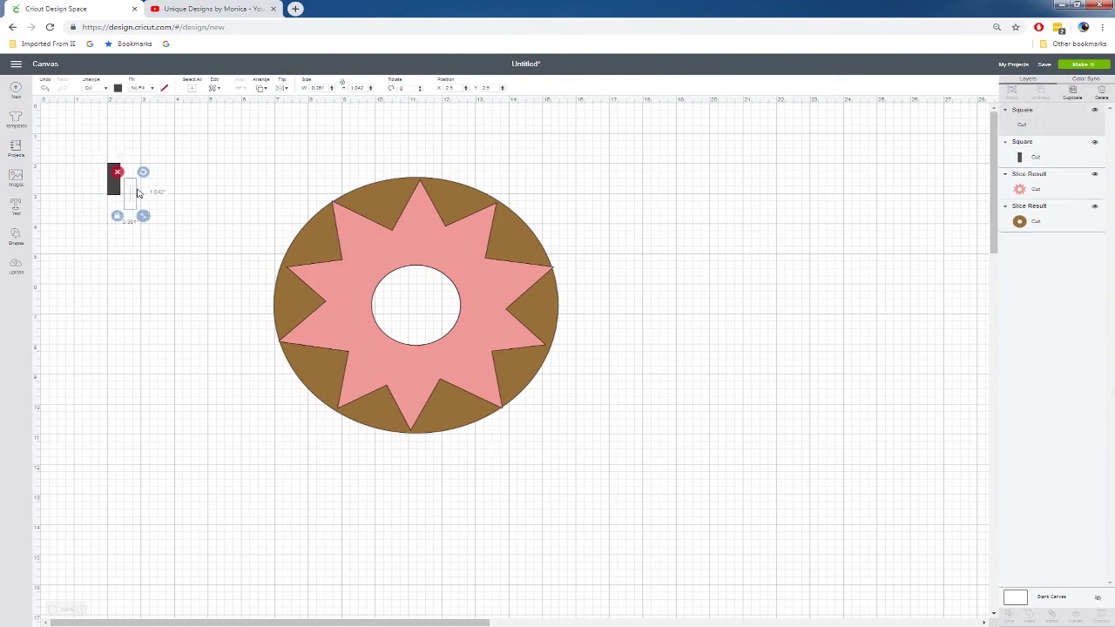
mouse_move(129, 197)
mouse_down()
mouse_move(139, 180)
mouse_move(129, 218)
mouse_up()
key(ctrl+v)
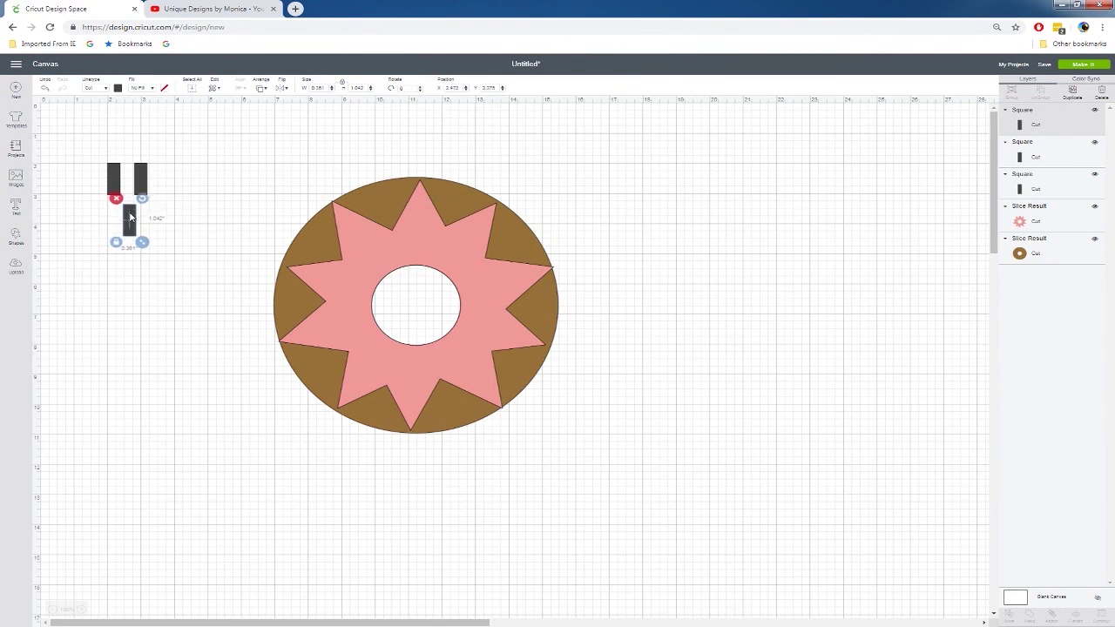
Step: Tilt the left rectangle about 30 degrees and select the other rectangles for tilting
click(108, 181)
click(120, 173)
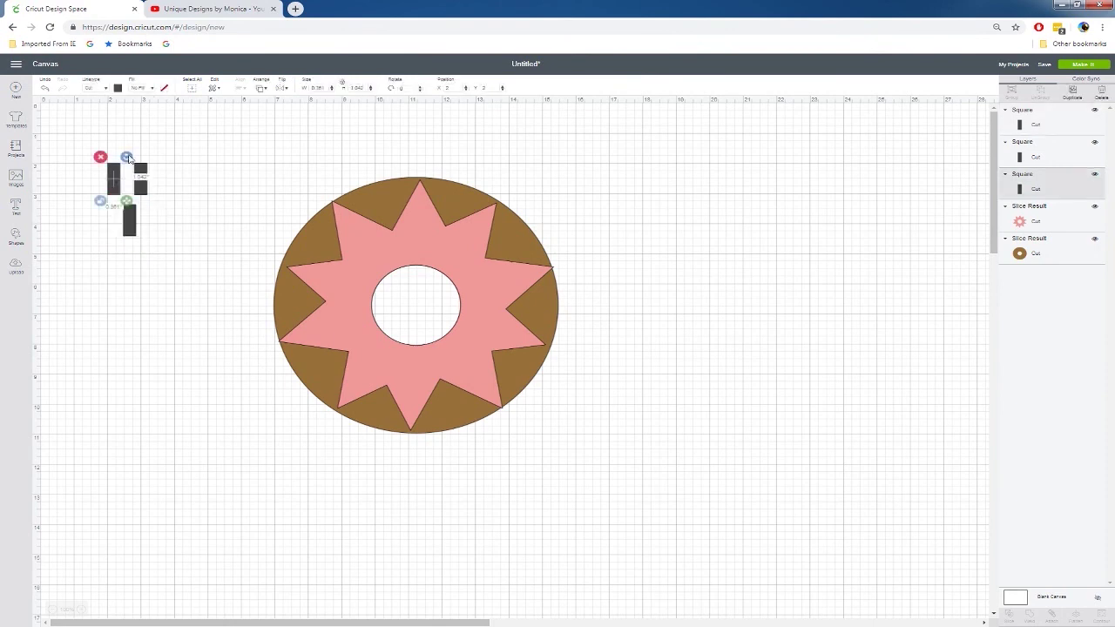
drag(127, 157, 148, 195)
click(141, 178)
click(132, 223)
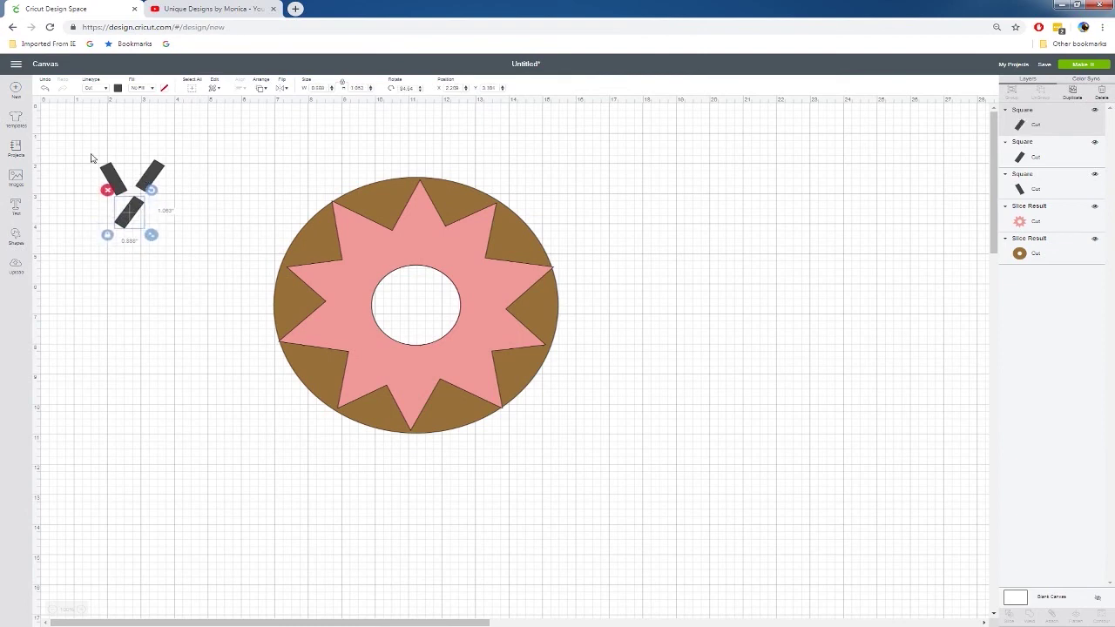
Step: Colour the upper-left sprinkle rectangle blue and the upper-right one orange
click(106, 173)
click(118, 89)
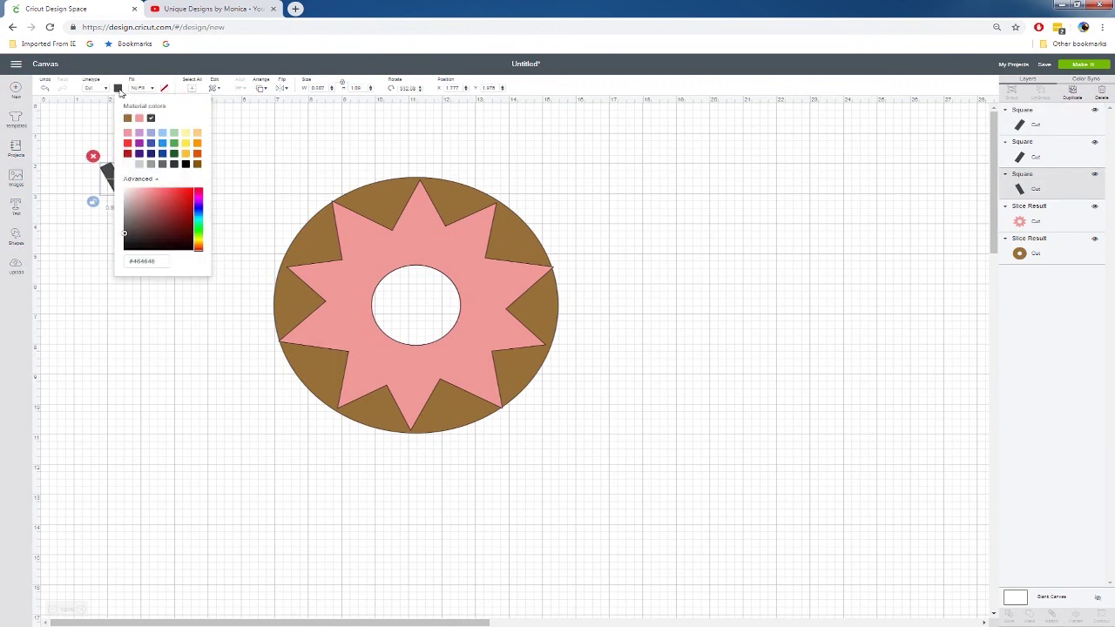
click(163, 144)
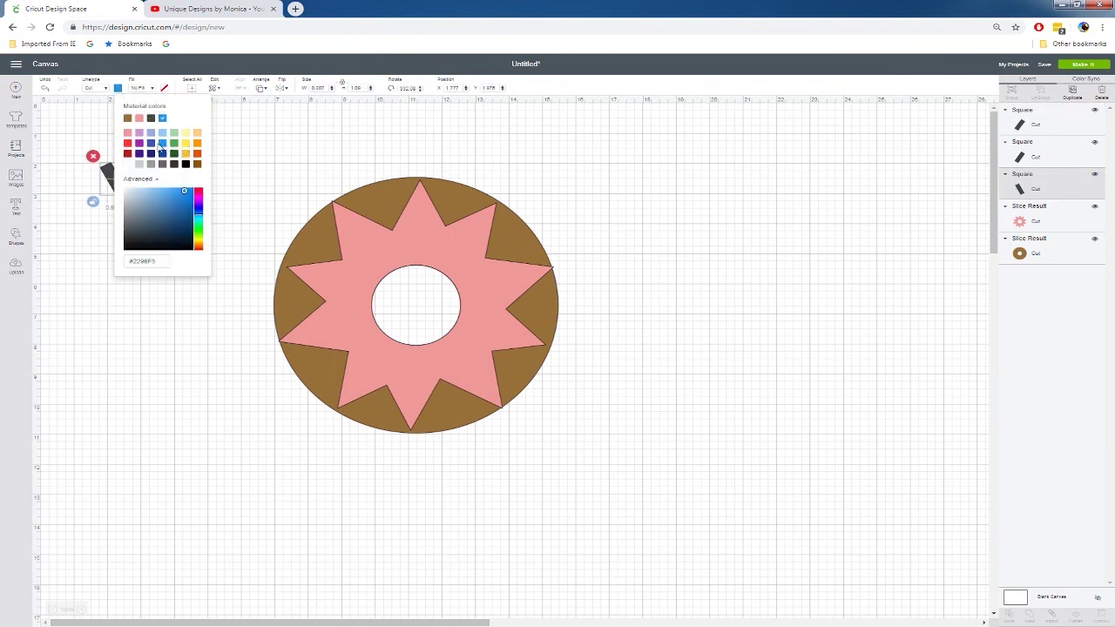
click(123, 168)
click(144, 170)
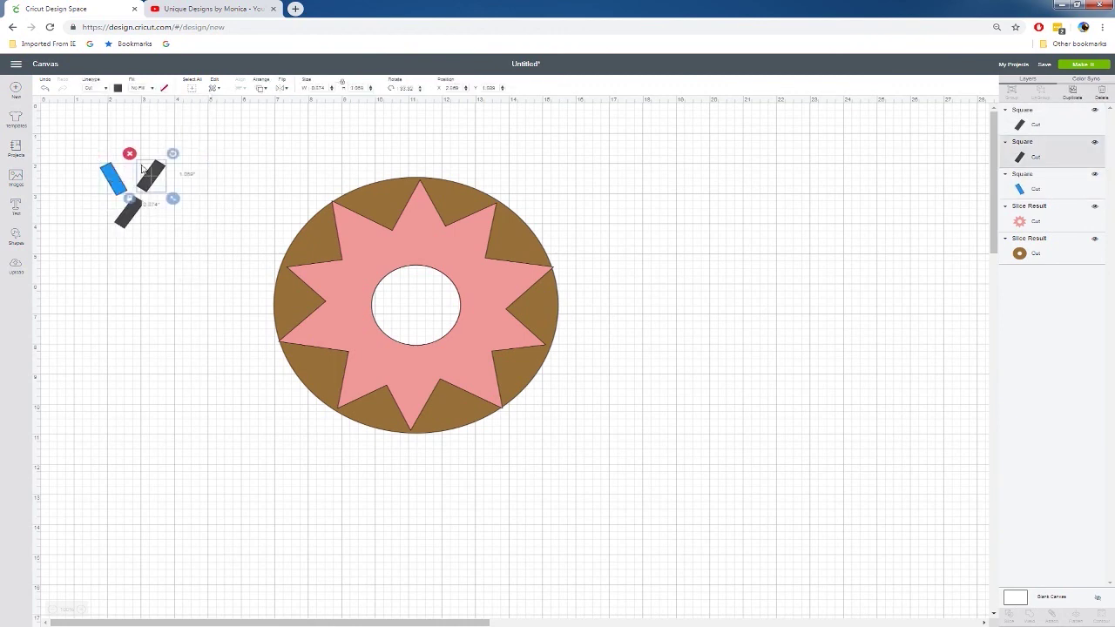
click(118, 89)
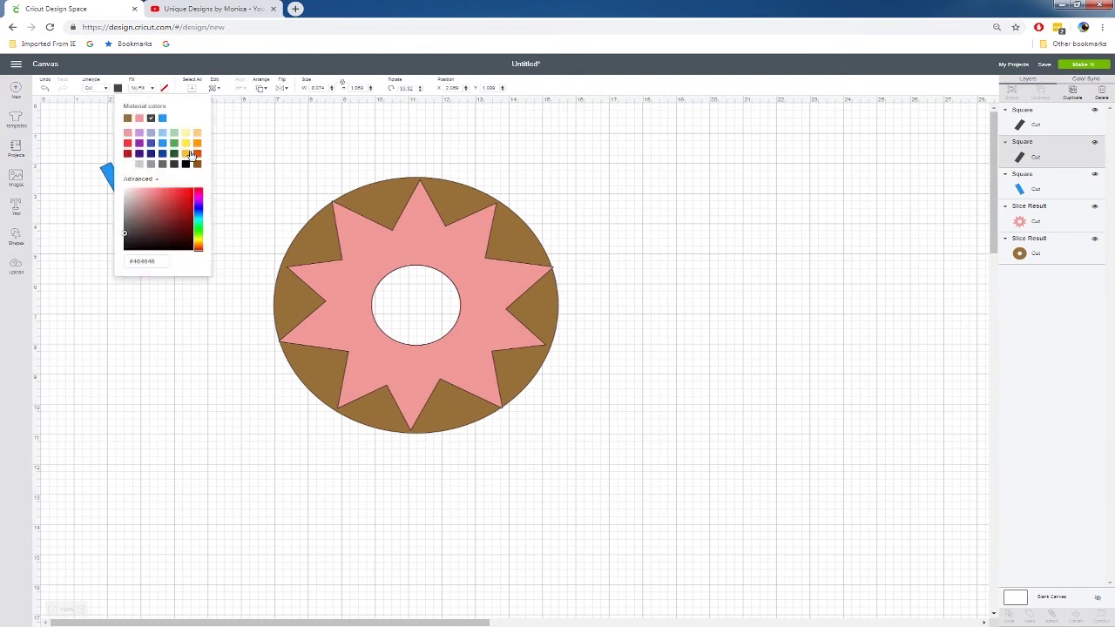
click(197, 154)
click(88, 214)
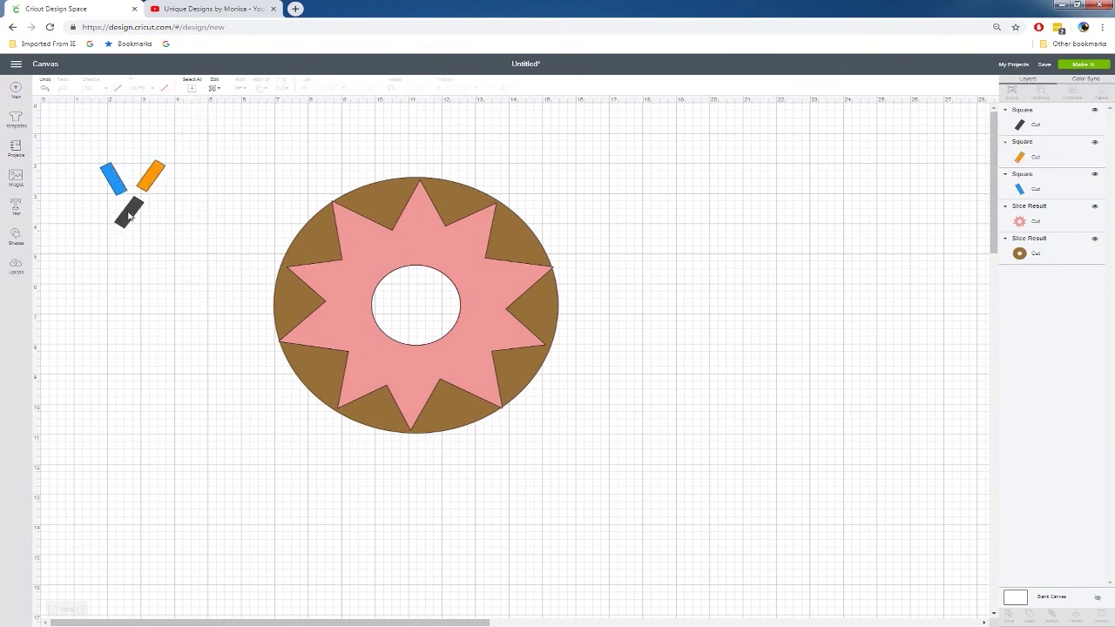
Step: Turn the dark sprinkle rectangle purple
click(128, 214)
click(118, 89)
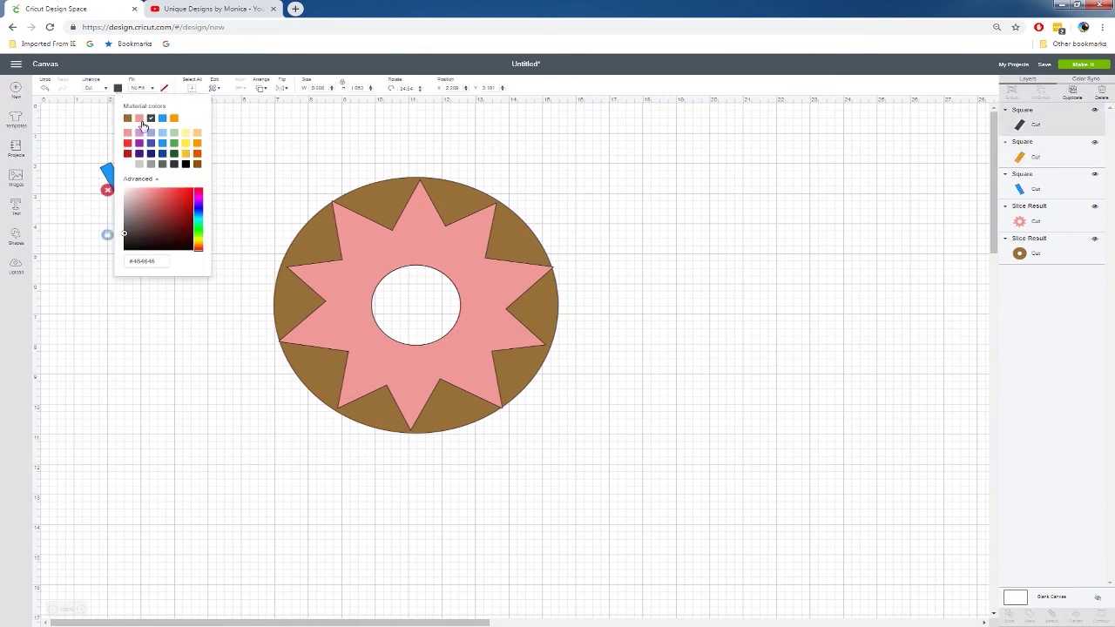
click(141, 145)
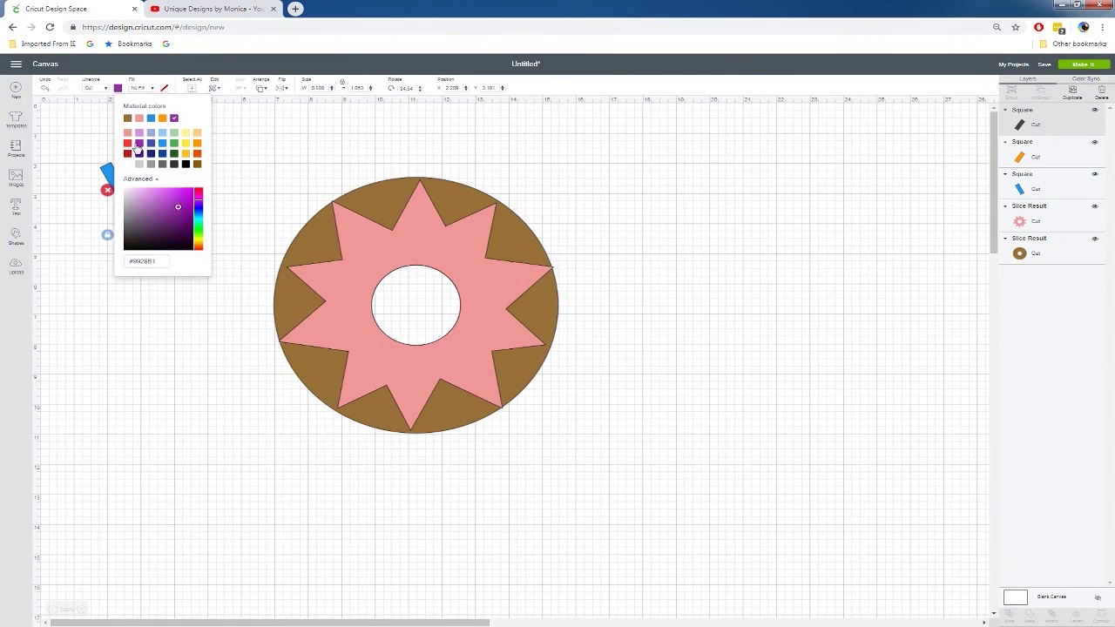
click(91, 184)
drag(80, 152, 168, 234)
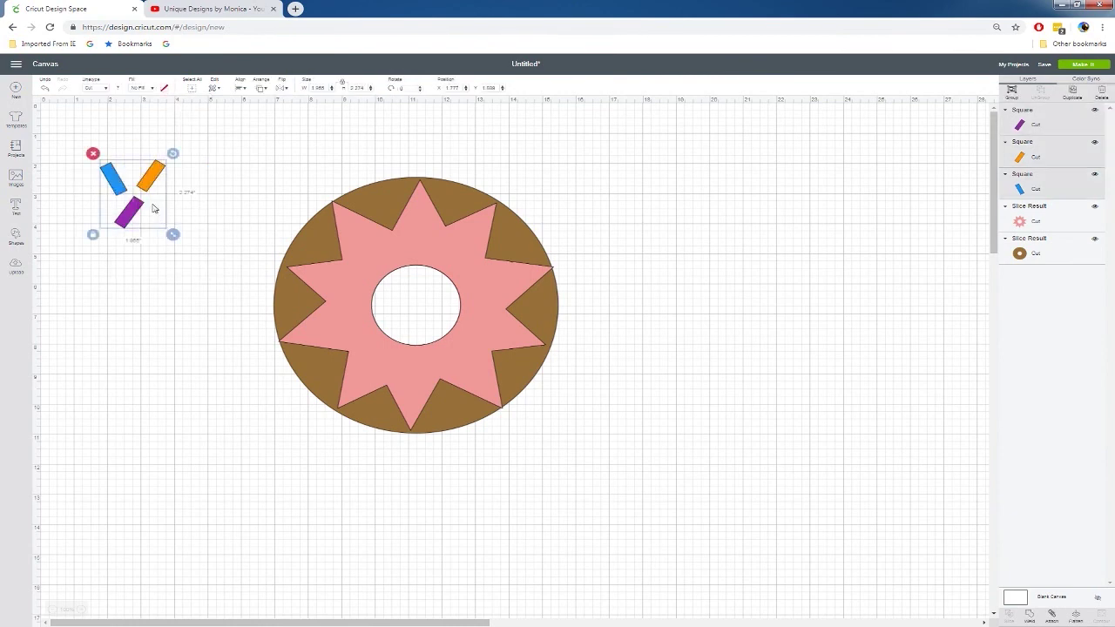
Step: Duplicate the three sprinkles and place the copy just below the originals
right_click(152, 190)
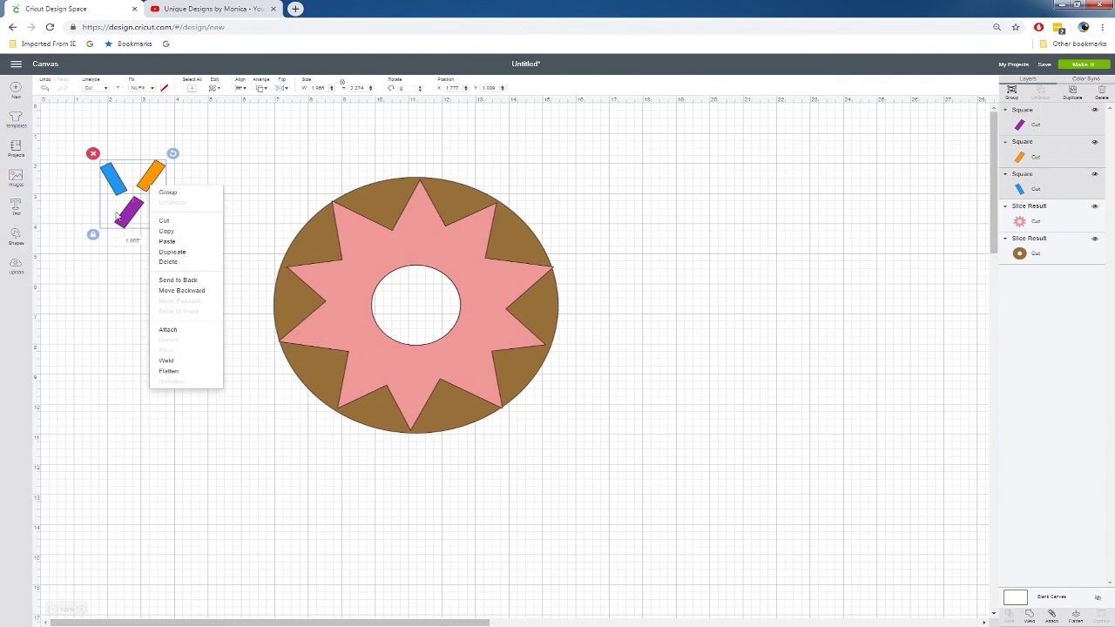
click(172, 252)
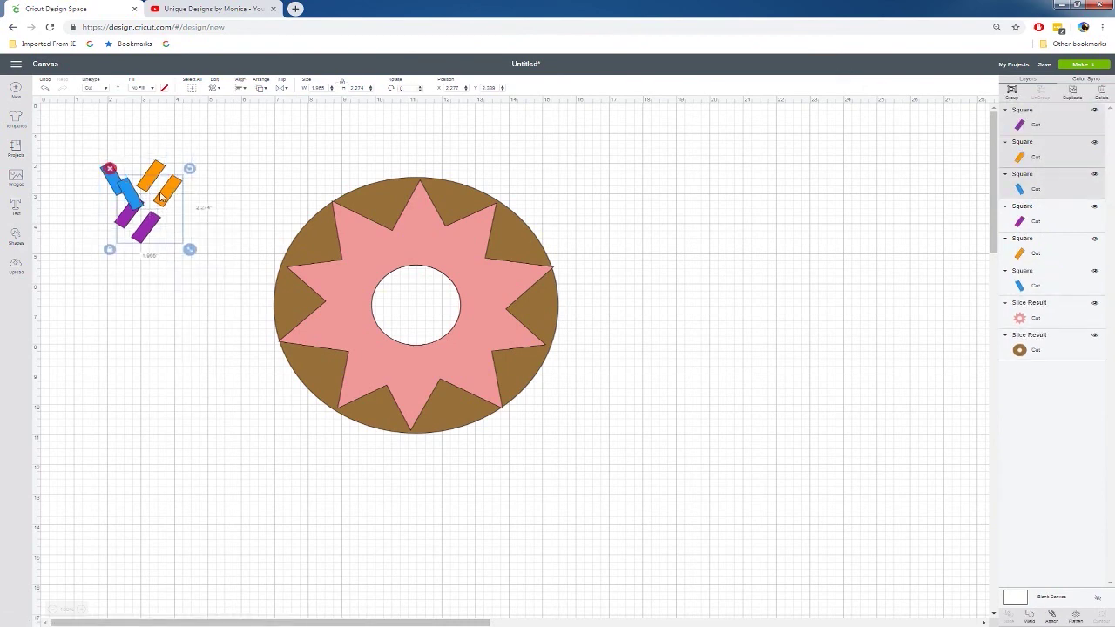
drag(162, 198, 194, 221)
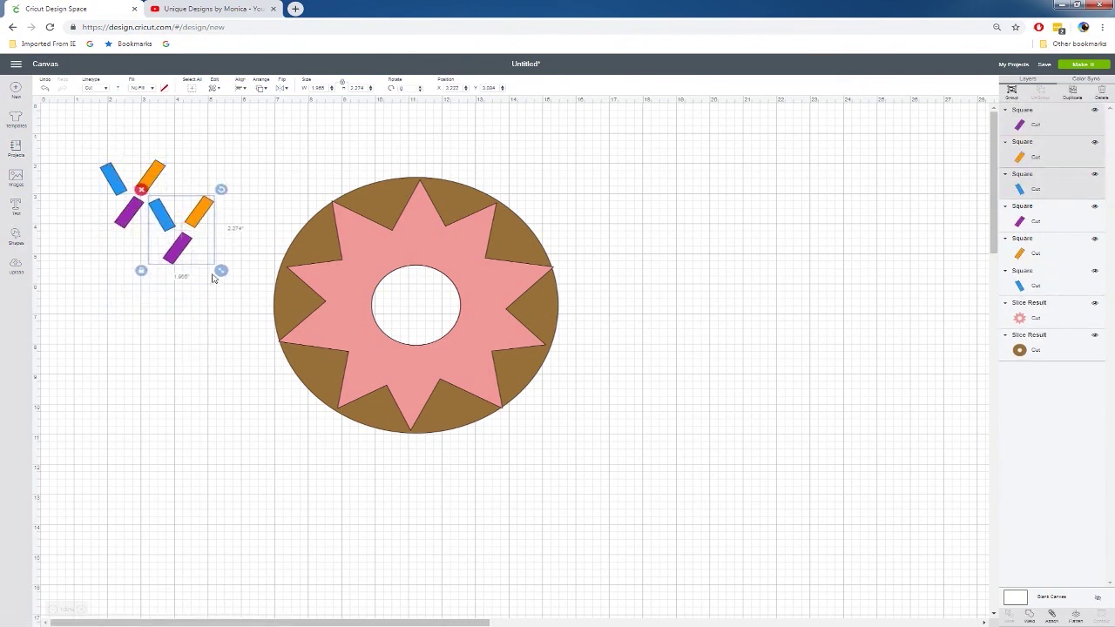
mouse_move(221, 272)
mouse_down()
mouse_move(210, 297)
mouse_move(229, 279)
mouse_up()
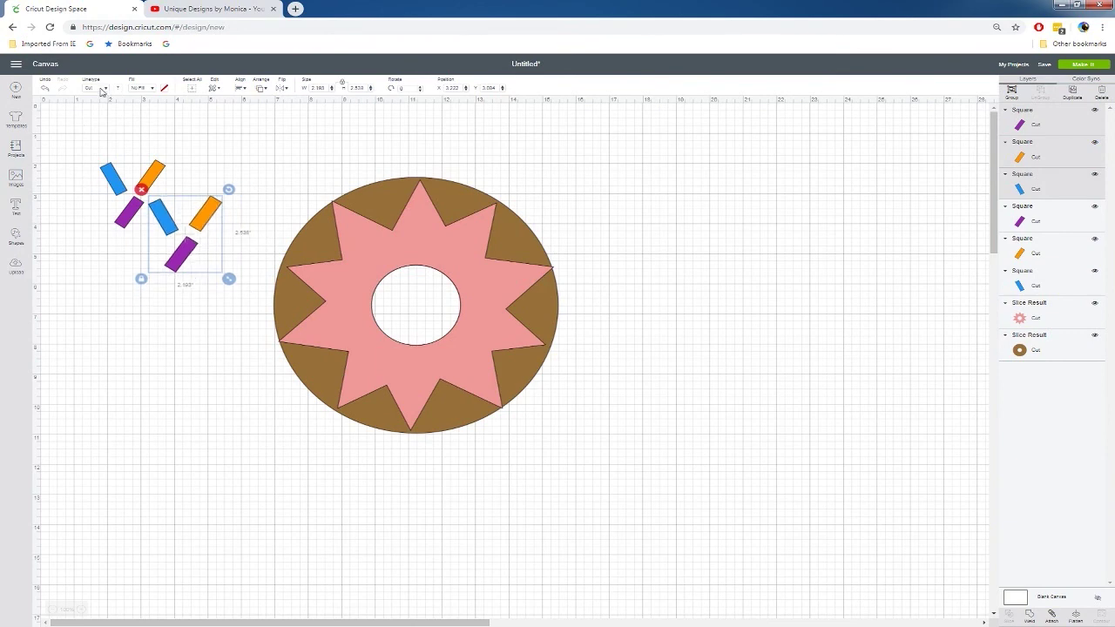
click(47, 91)
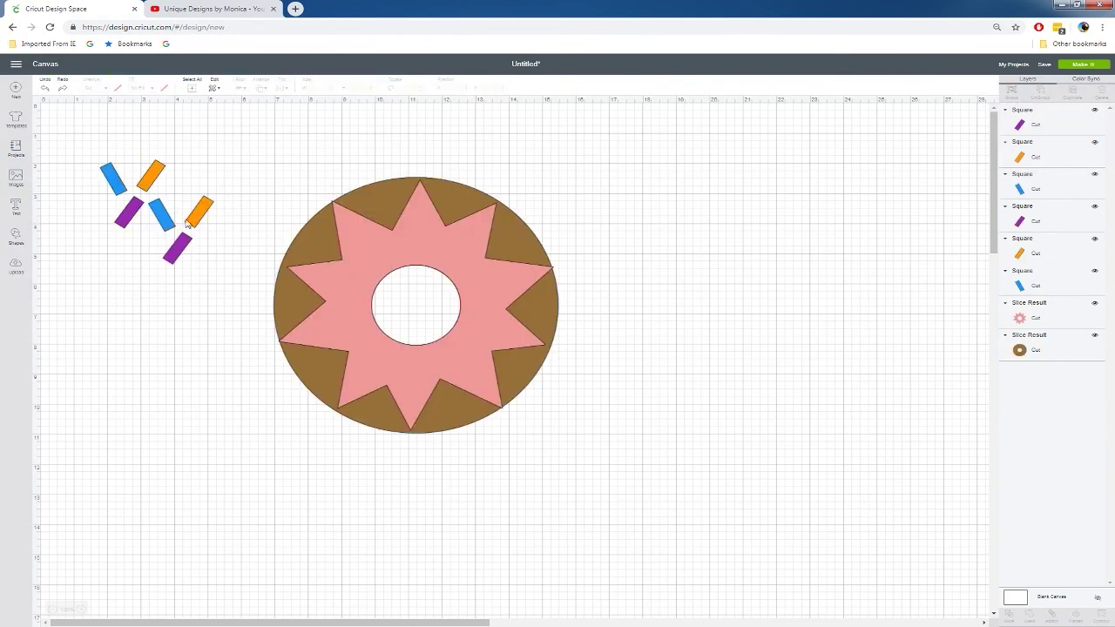
Step: Rotate the copied blue, orange and purple sprinkles about 124 degrees
click(200, 213)
shift+click(162, 218)
shift+click(177, 247)
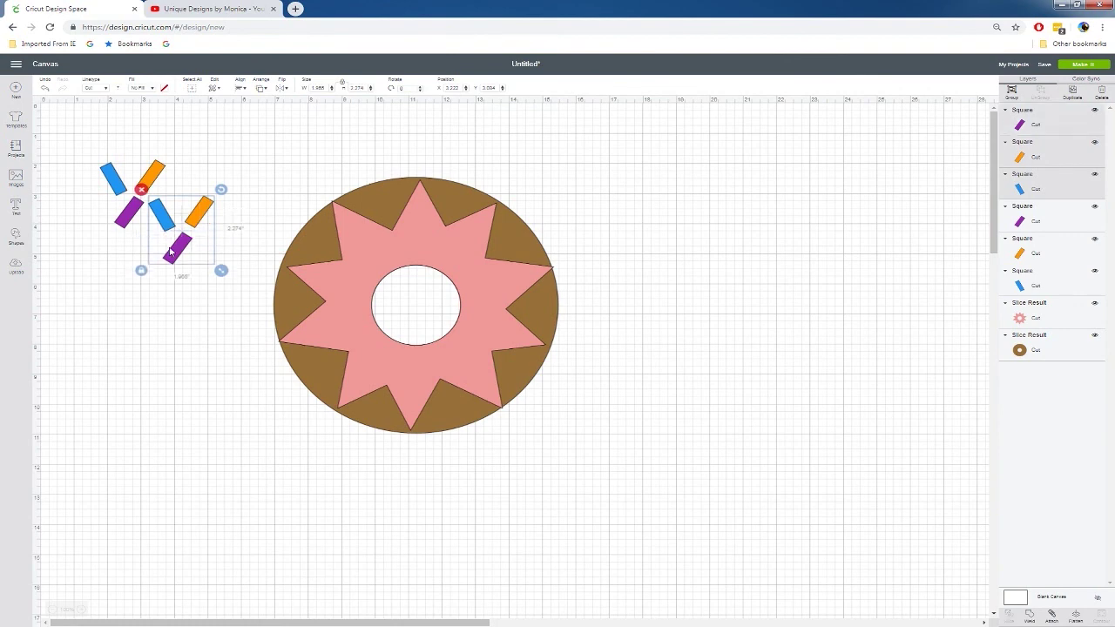
drag(221, 193, 131, 194)
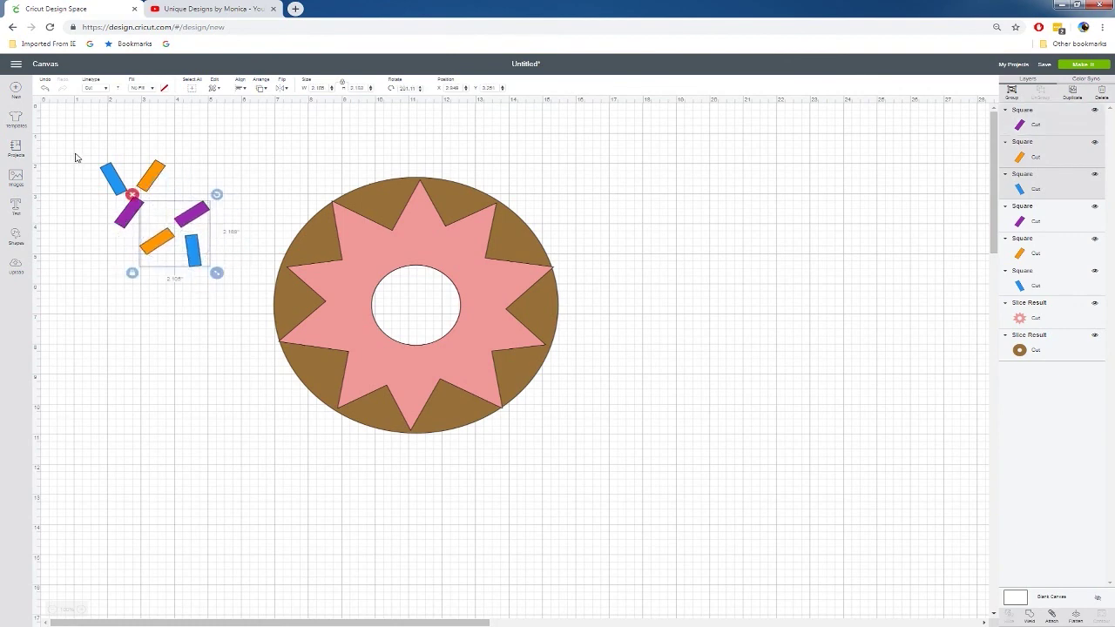
drag(77, 148, 410, 263)
key(ctrl+v)
Step: Move the pasted blue and orange sprinkle pair onto the donut's frosting
drag(230, 198, 417, 401)
drag(80, 145, 368, 307)
click(386, 370)
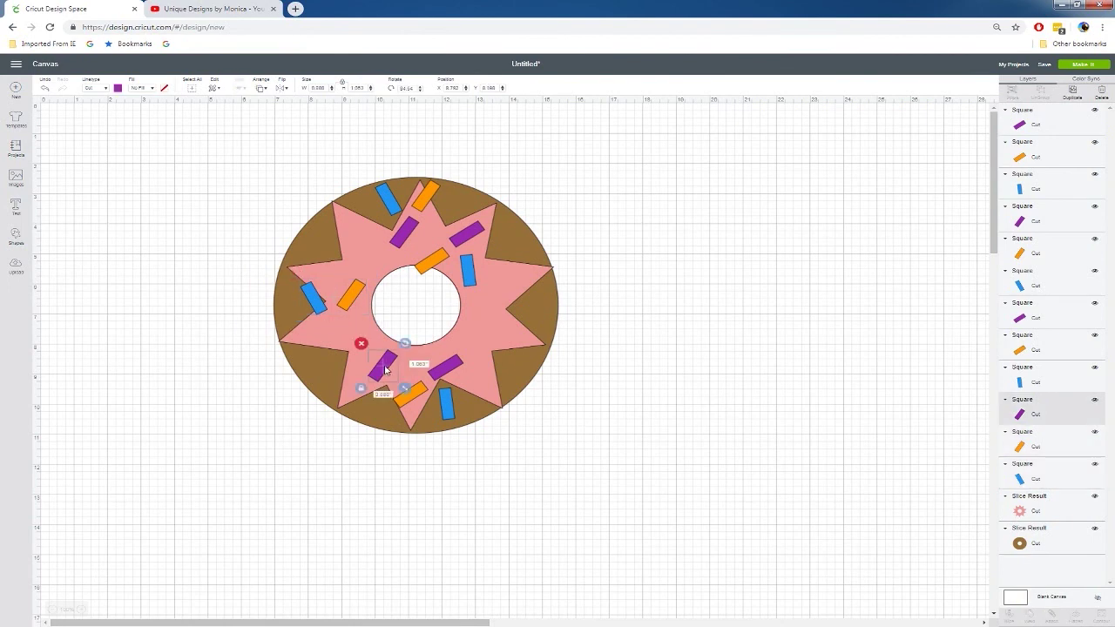
shift+click(350, 297)
shift+click(312, 299)
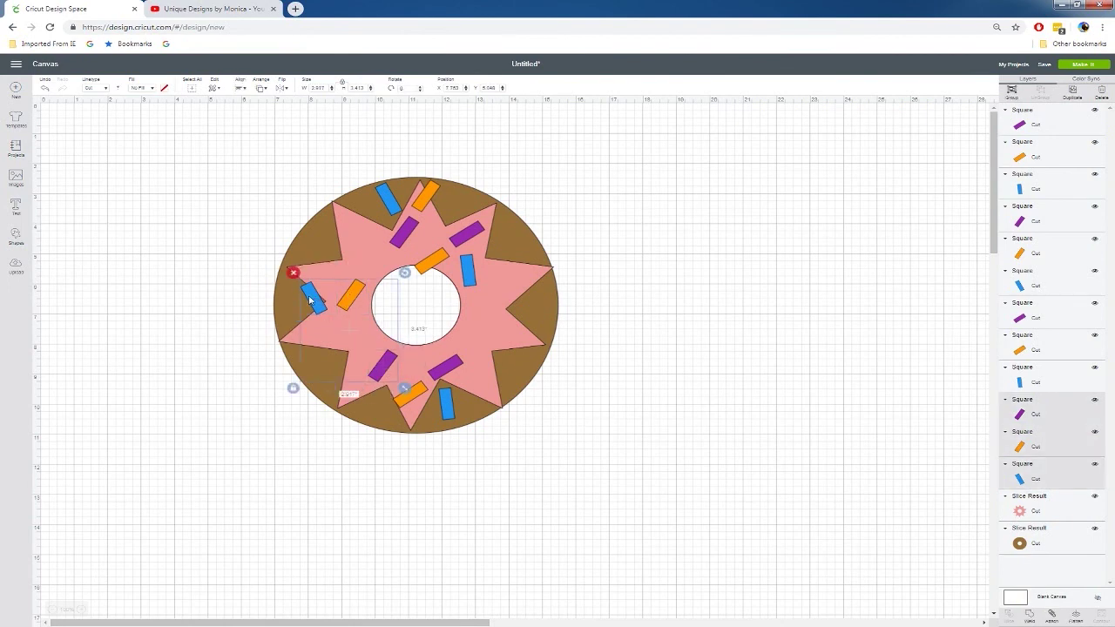
Step: Add a rotated copy of three sprinkles on the frosting's right, moving orange to the lower left
key(ctrl+d)
drag(400, 383, 188, 289)
click(215, 340)
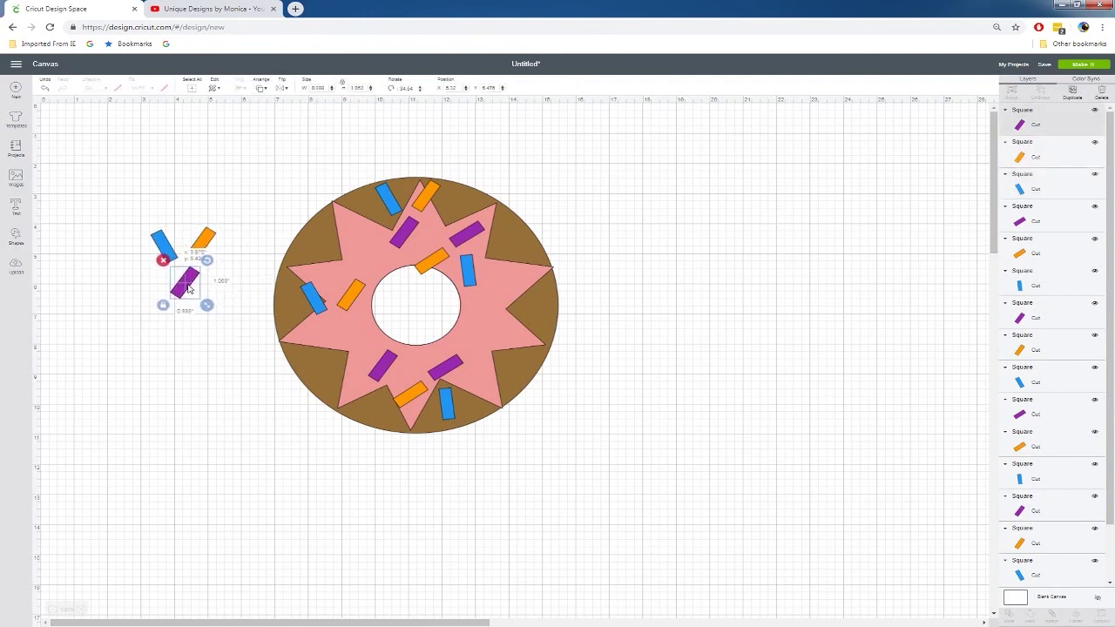
mouse_move(129, 212)
mouse_down()
mouse_move(228, 315)
mouse_move(188, 293)
mouse_move(348, 386)
mouse_move(350, 371)
mouse_move(500, 356)
mouse_up()
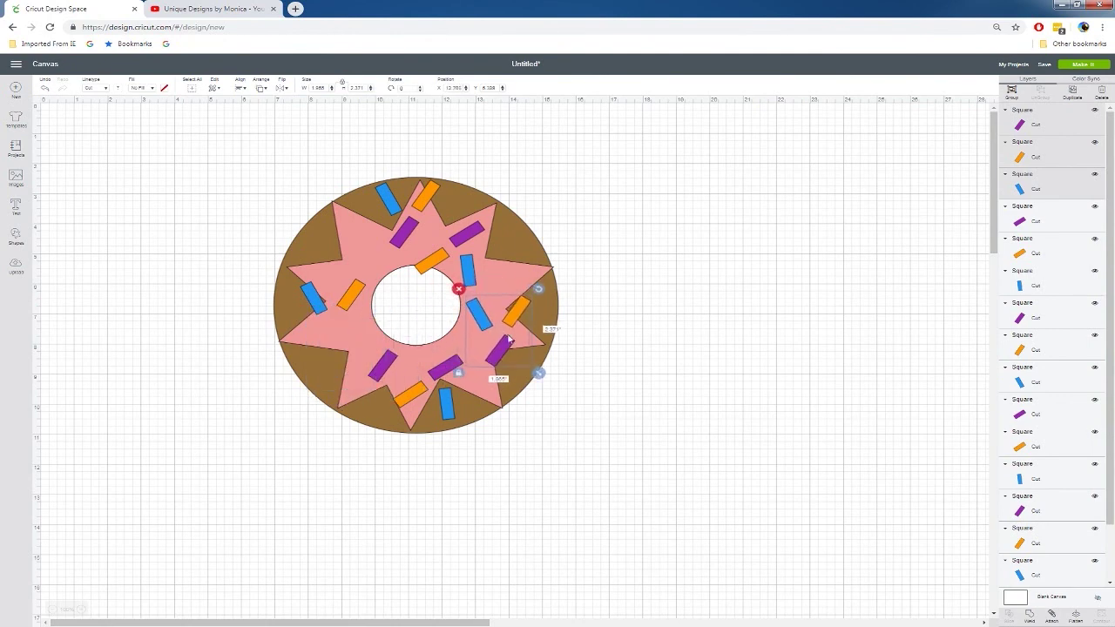
drag(540, 290, 462, 338)
drag(427, 275, 334, 355)
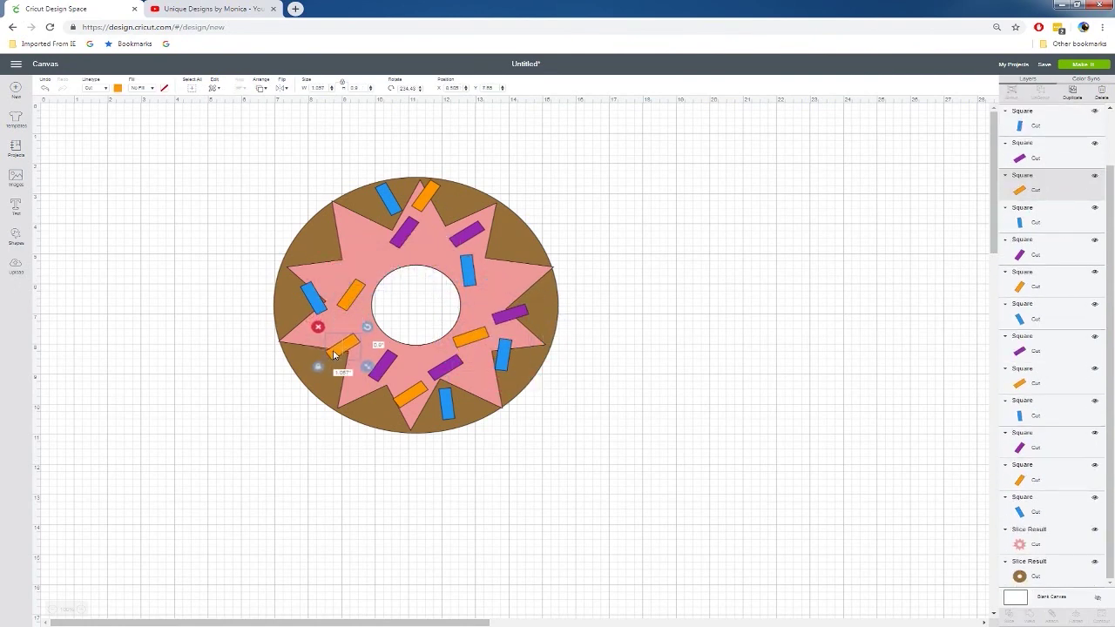
Step: Recolour the lower-left orange sprinkle purple
click(119, 88)
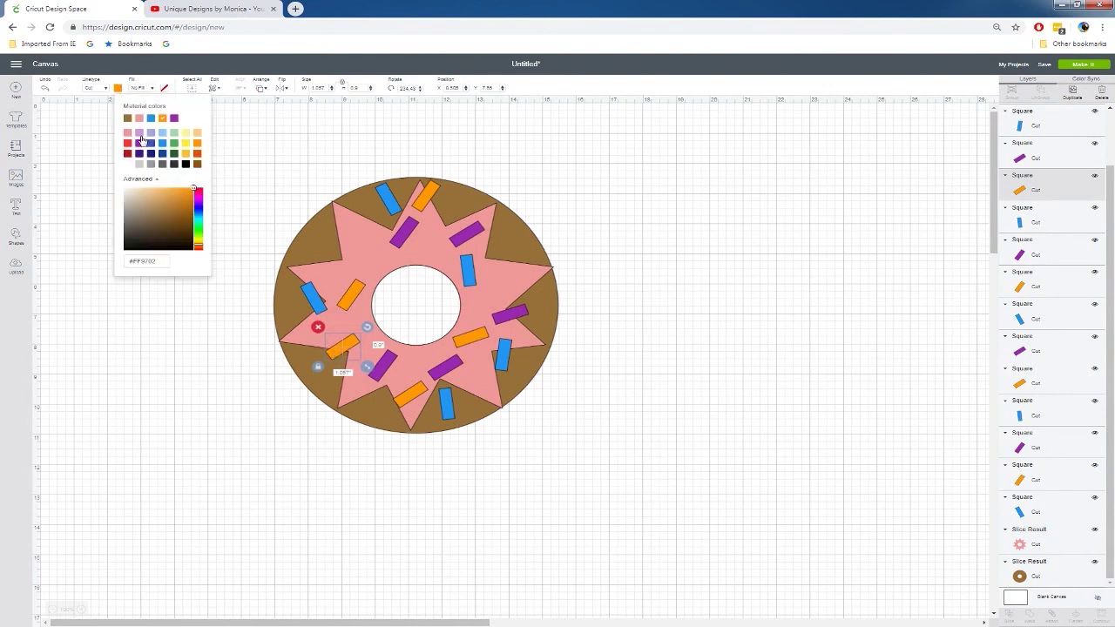
click(140, 144)
click(229, 378)
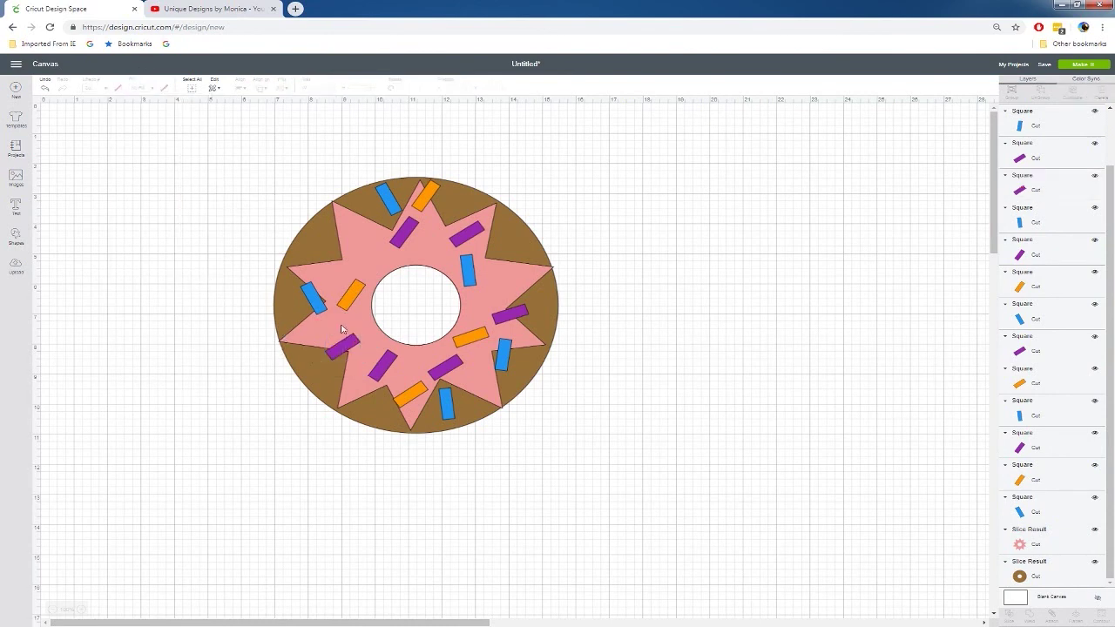
Step: Duplicate the purple, orange and blue sprinkles onto the donut's upper-left frosting
click(343, 346)
shift+click(351, 303)
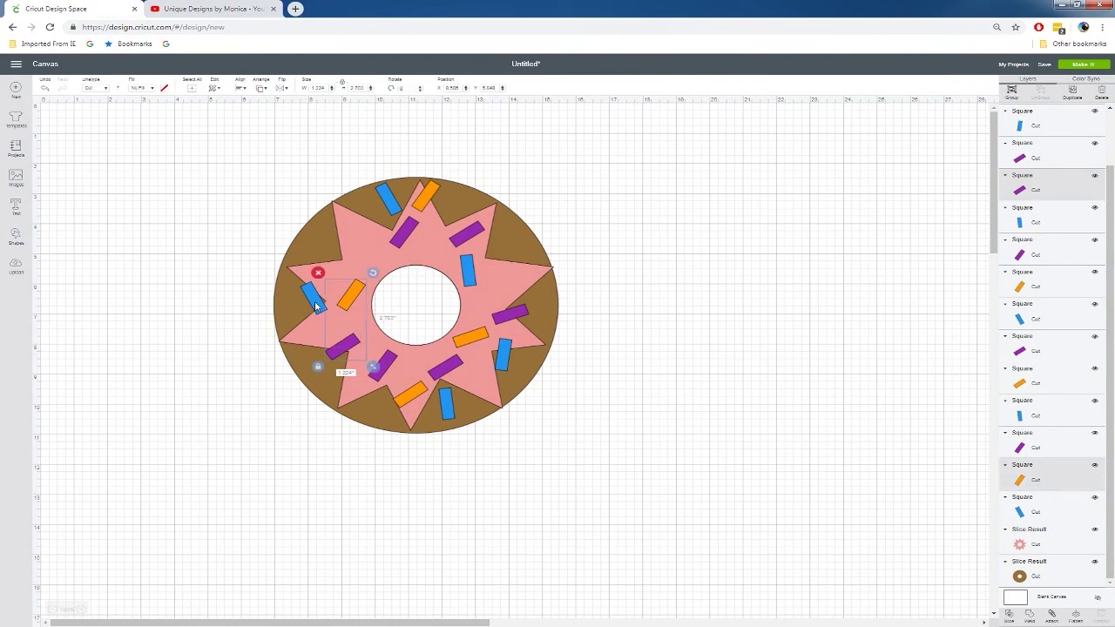
shift+click(313, 305)
key(ctrl+d)
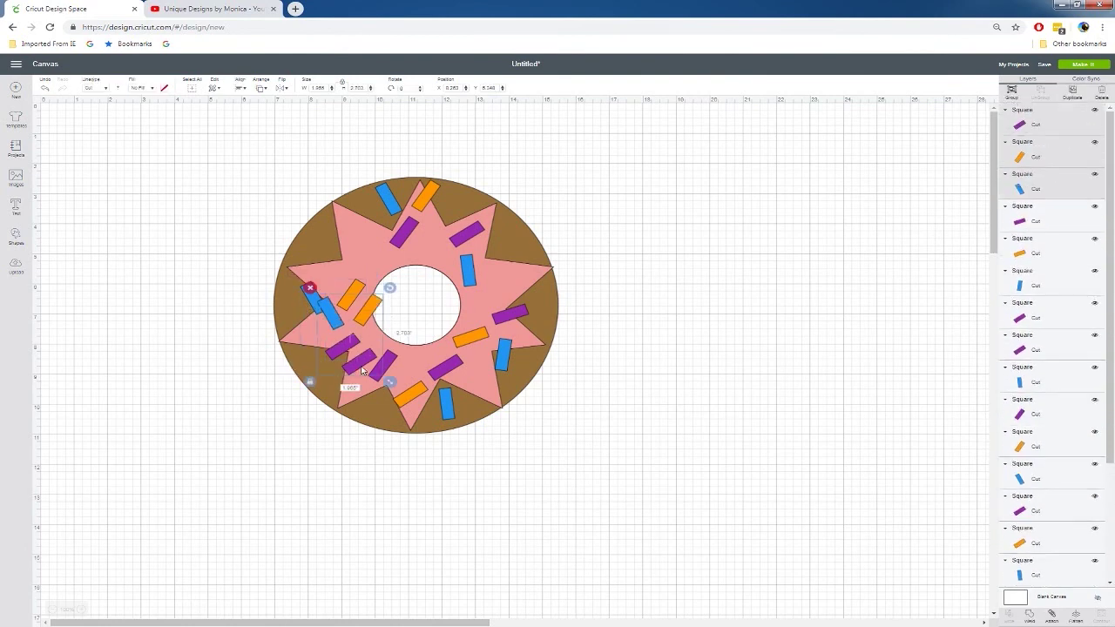
drag(362, 369, 347, 280)
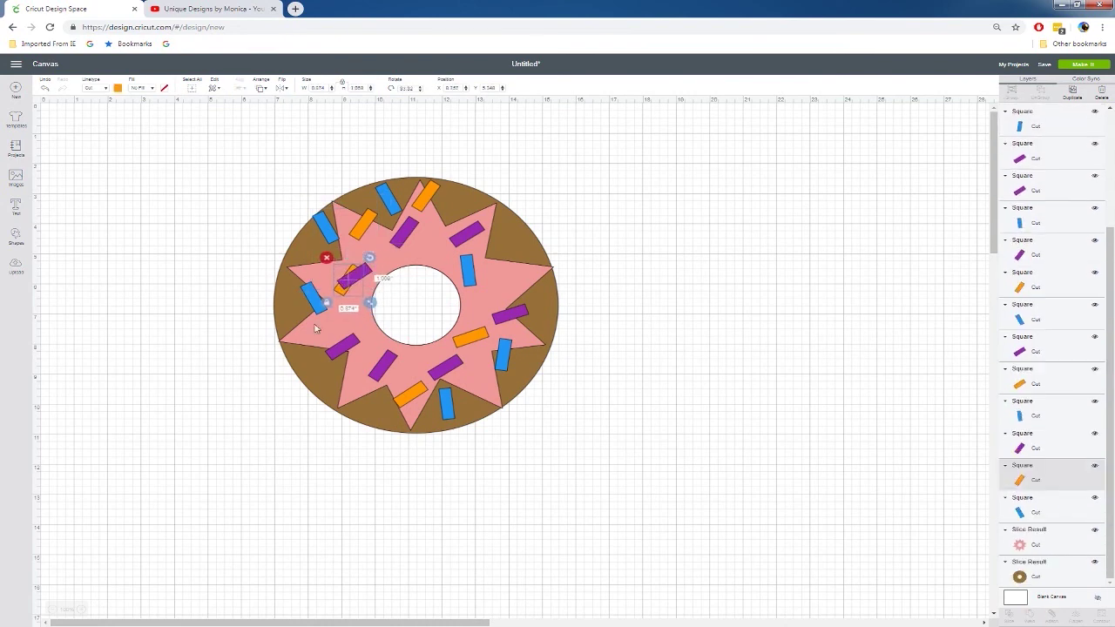
click(118, 318)
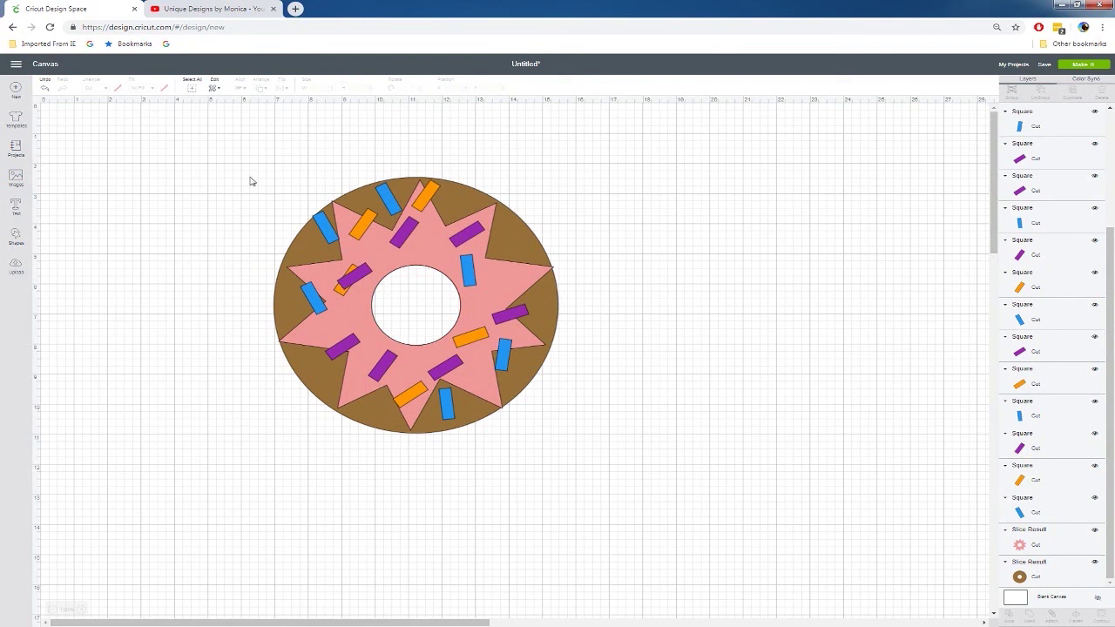
drag(208, 158, 634, 538)
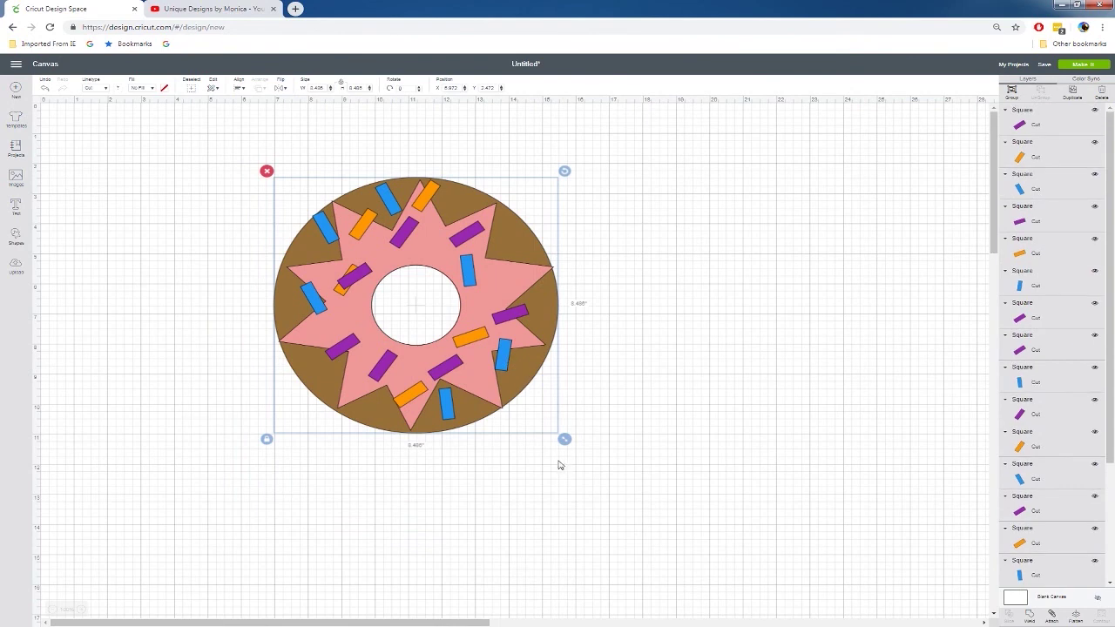
Step: Group the donut and every sprinkle into one object, then drag it lower on the canvas
right_click(512, 386)
click(530, 393)
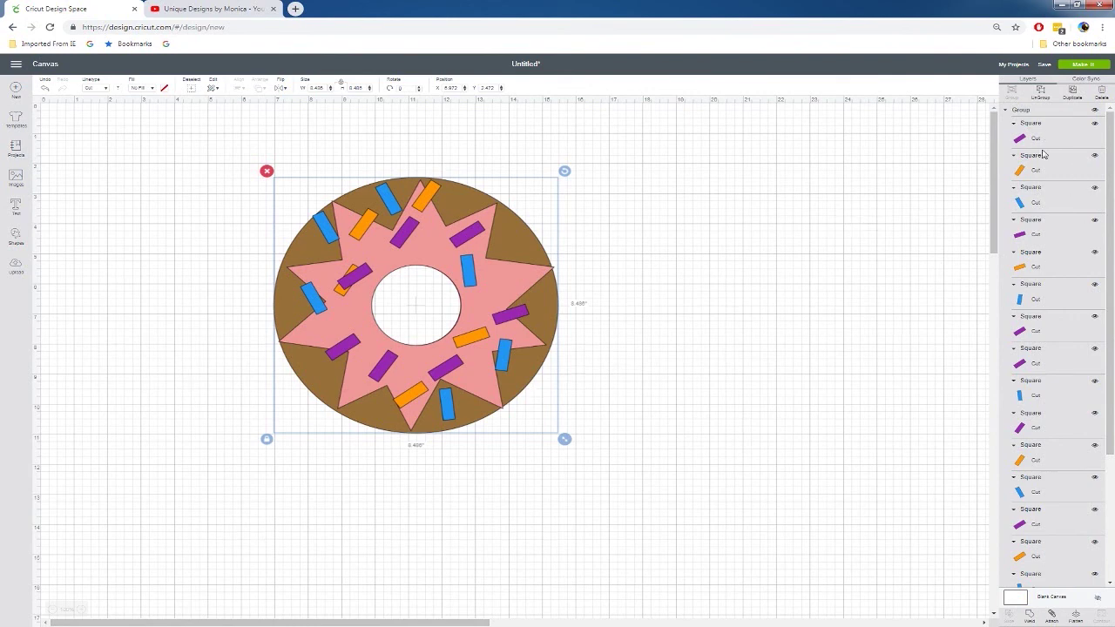
scroll(1044, 154, down, 5)
scroll(1047, 244, up, 5)
drag(501, 336, 520, 470)
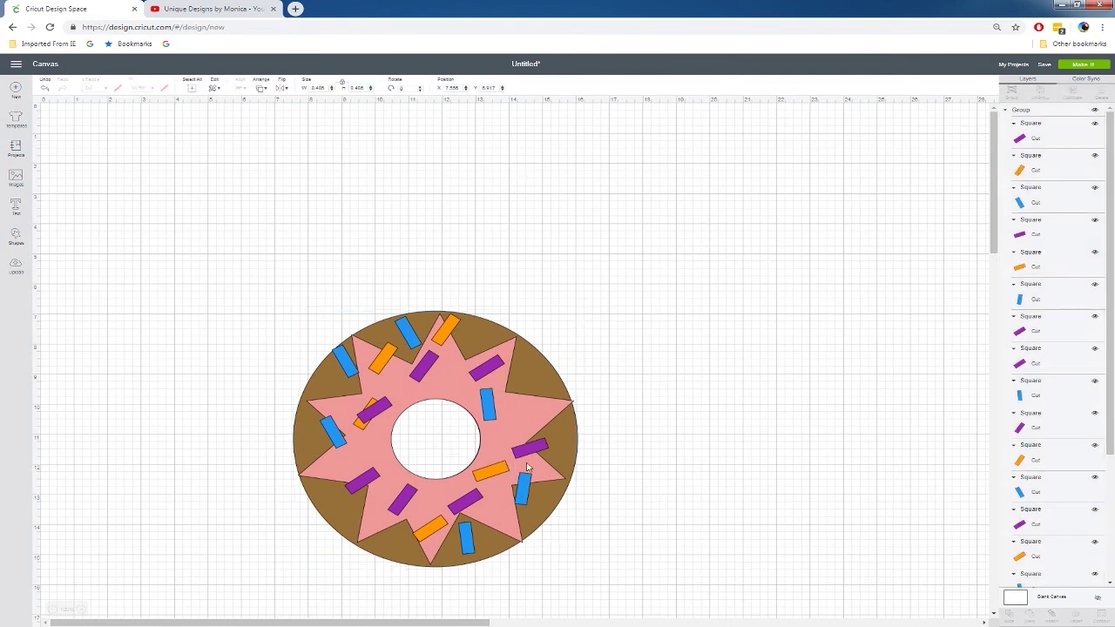
click(558, 463)
Step: Add a 5.25-inch donut copy at the large donut's upper left, sent behind it
key(ctrl+c)
key(ctrl+v)
drag(558, 465, 376, 275)
drag(419, 397, 312, 296)
drag(268, 237, 346, 309)
right_click(344, 309)
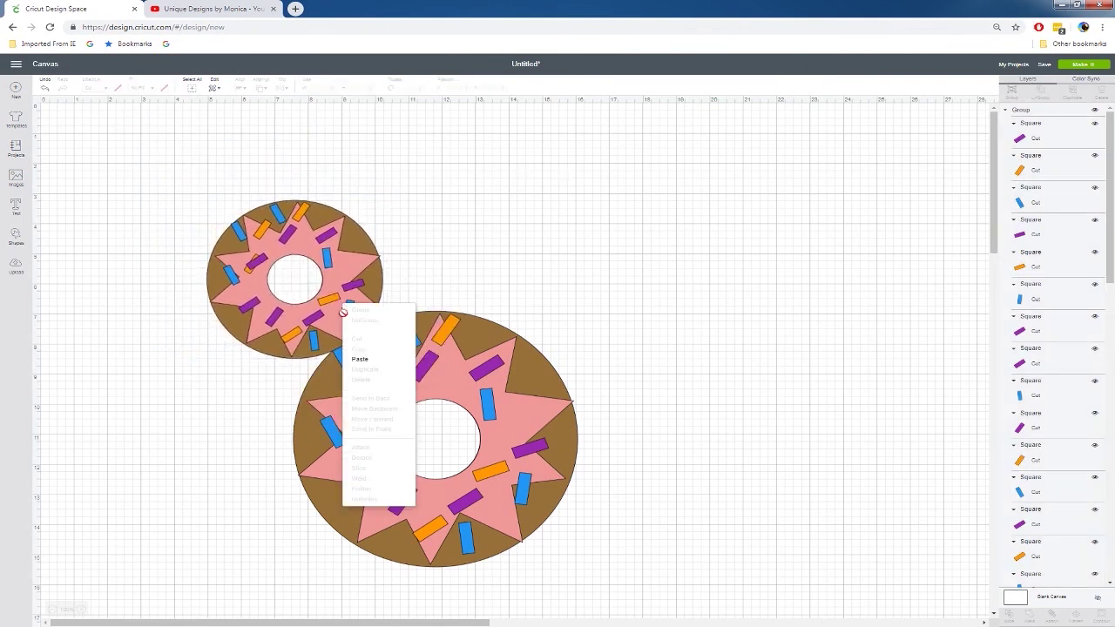
click(161, 350)
right_click(249, 315)
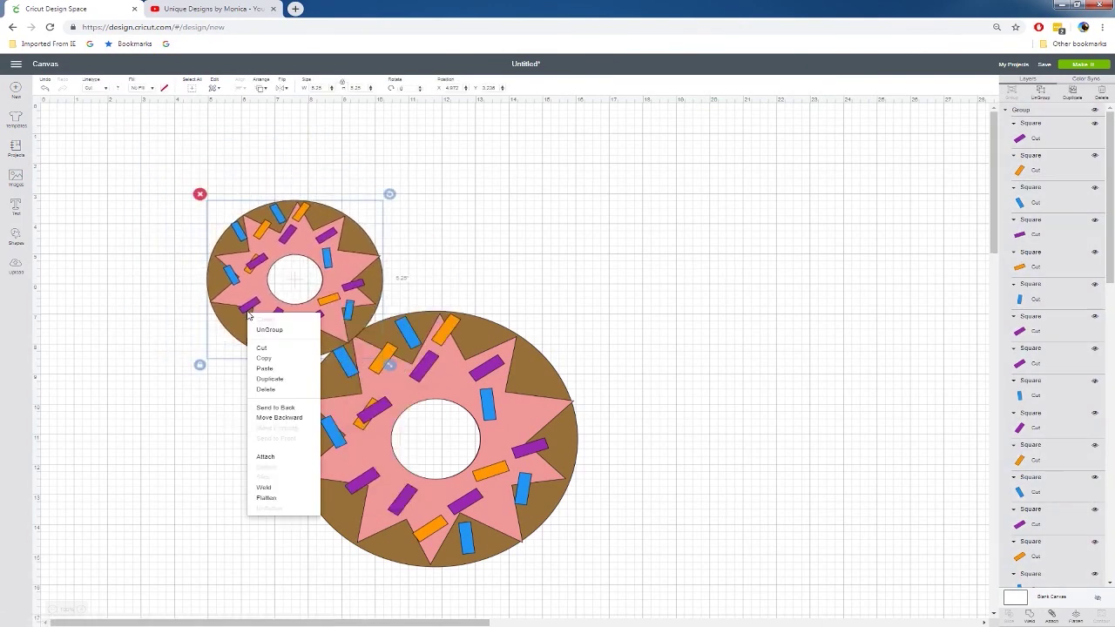
click(279, 413)
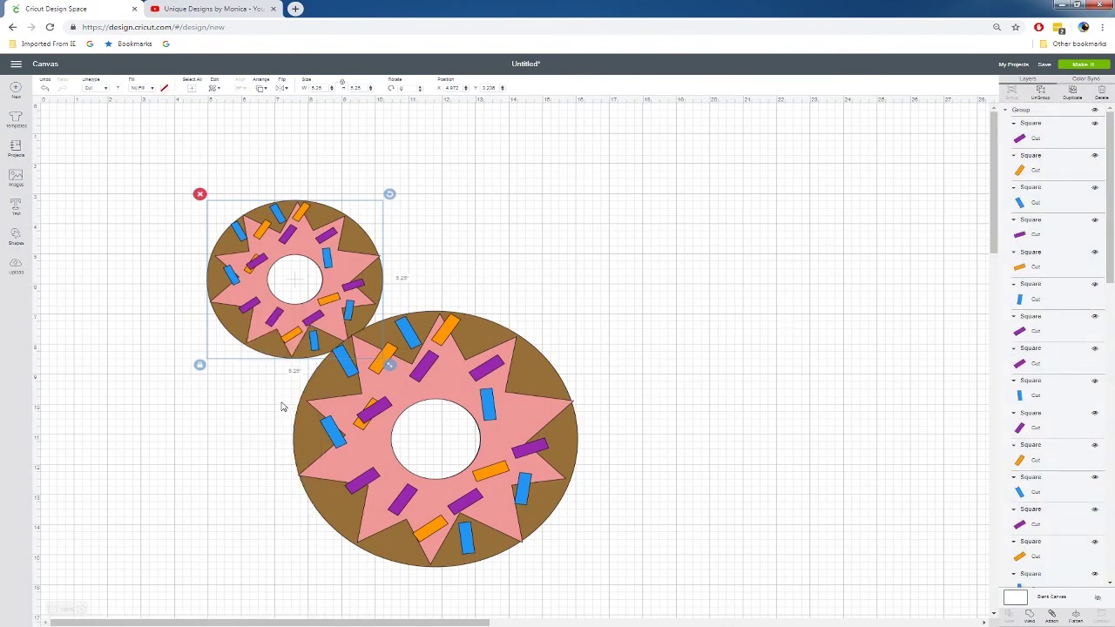
Step: Place a second small donut at the upper right as the other ear, behind the large donut
key(ctrl+v)
drag(332, 325, 603, 307)
drag(603, 315, 603, 315)
right_click(601, 314)
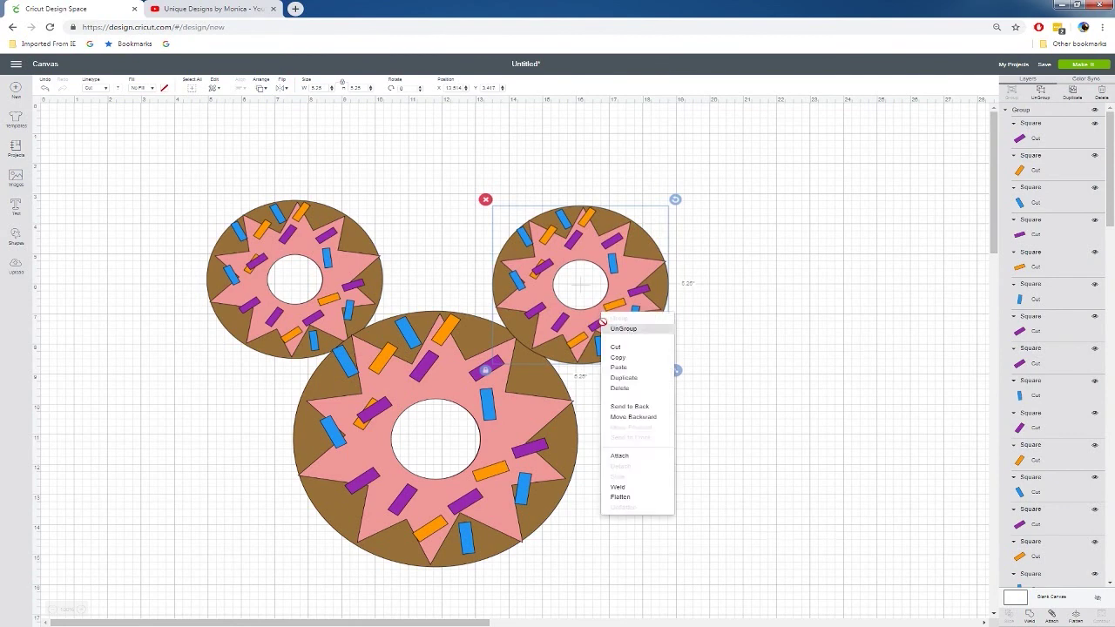
click(654, 407)
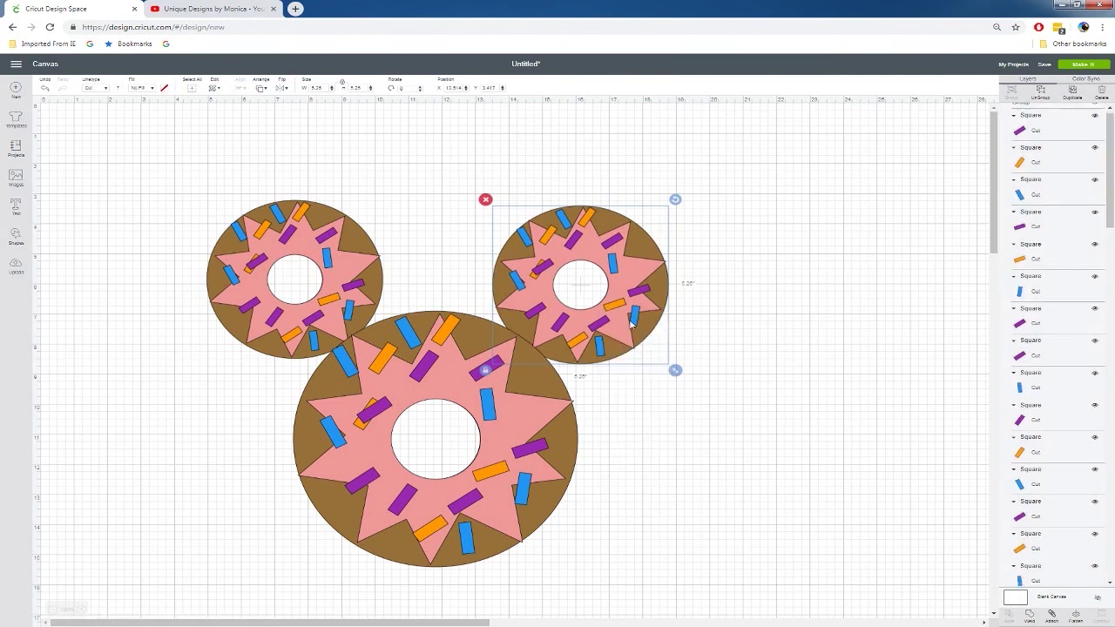
drag(629, 324, 623, 322)
click(723, 329)
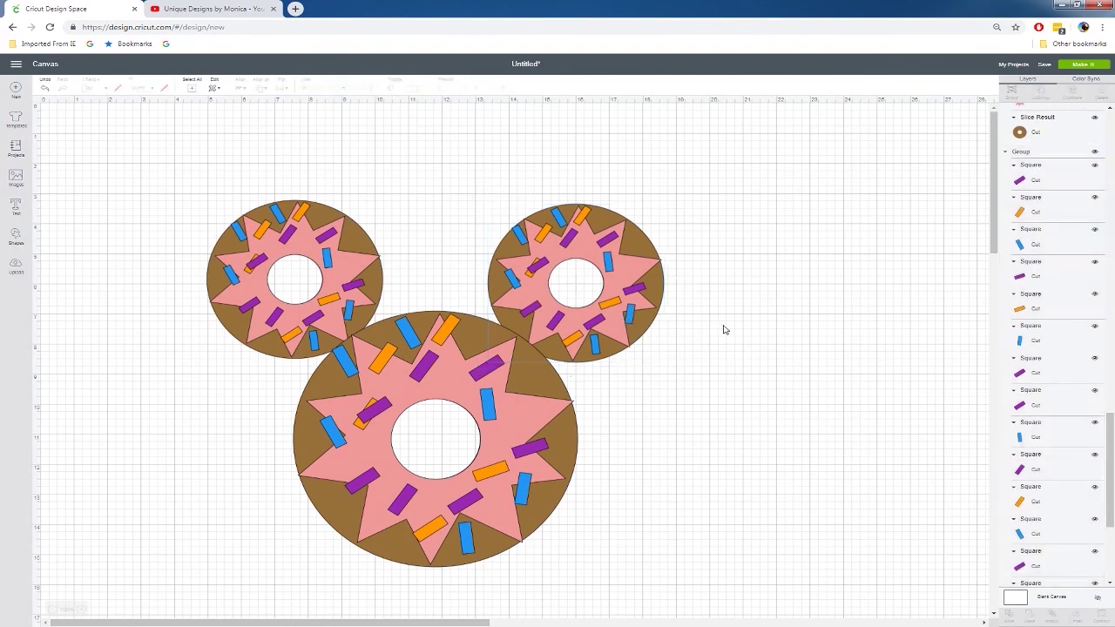